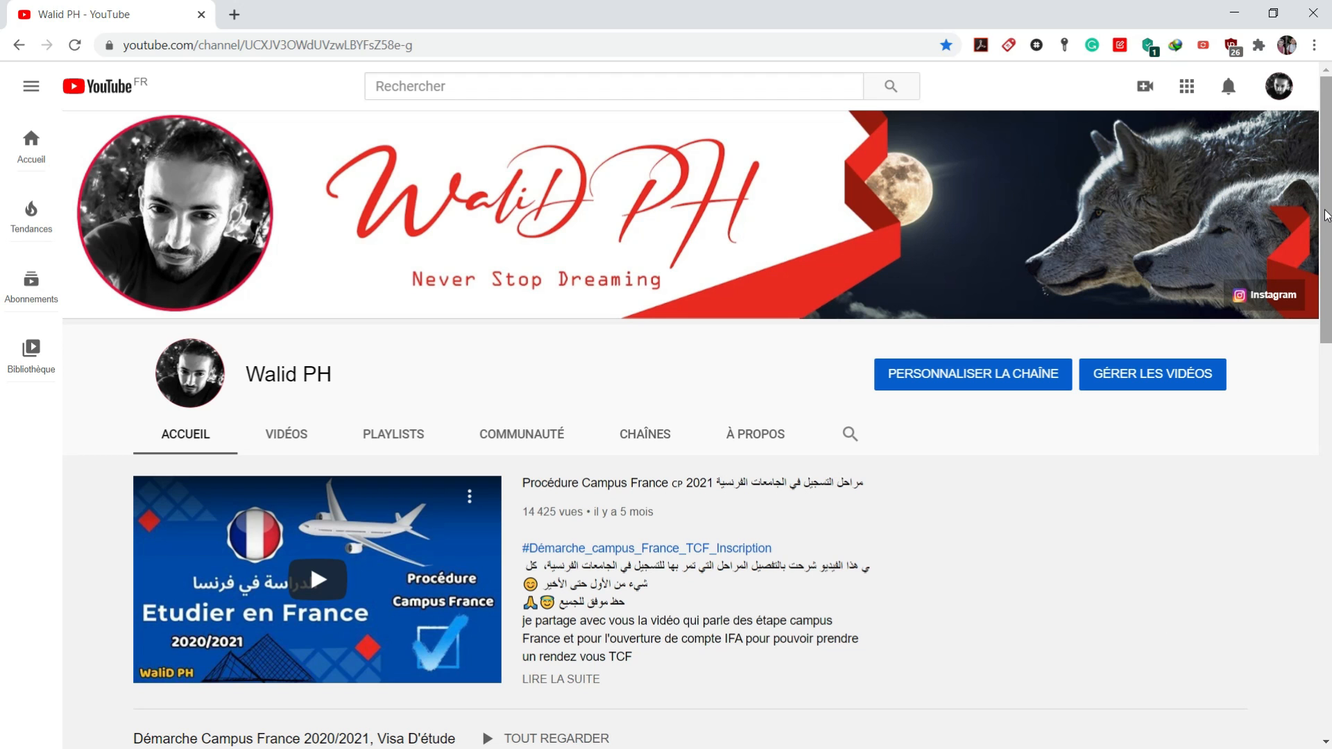
# Look through the YouTube channel's home page, including its Démarche Campus France 2020/2021 playlist
pyautogui.moveTo(1326, 215); pyautogui.dragTo(1327, 367)
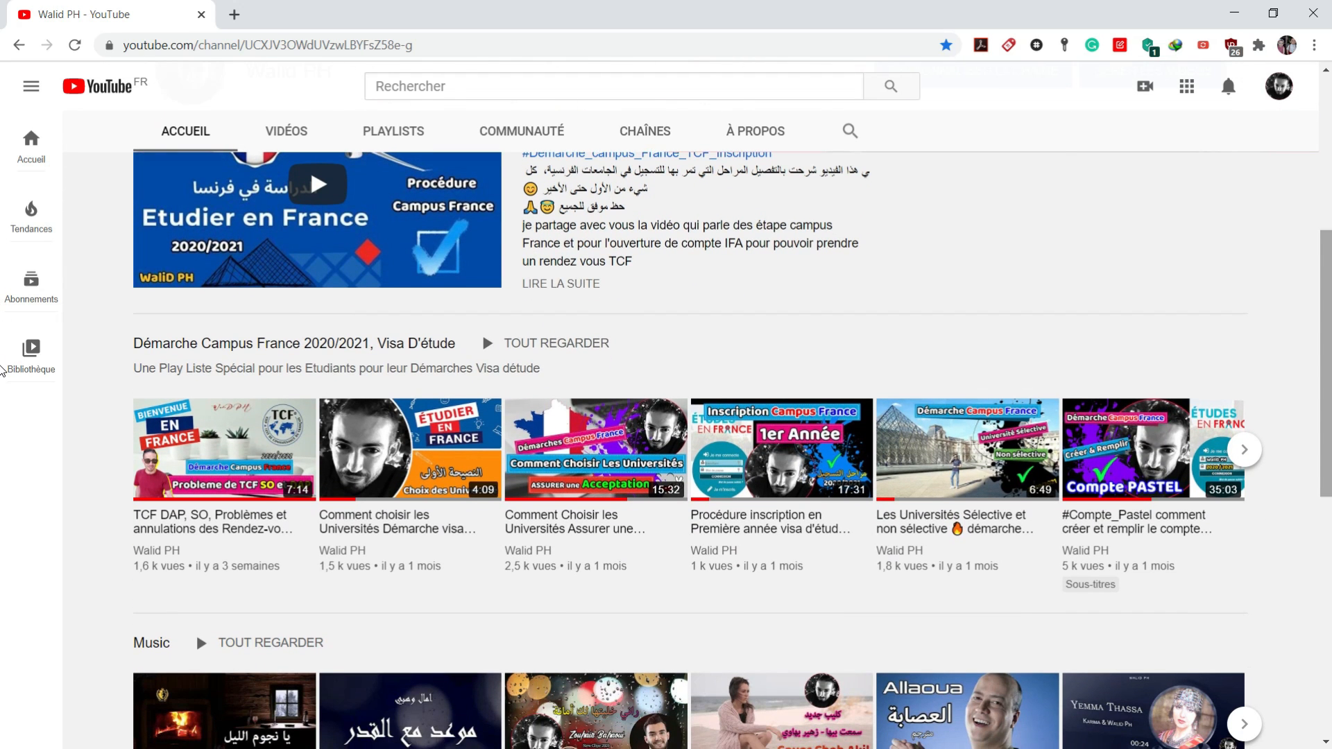
pyautogui.scroll(2, 2, 347)
pyautogui.scroll(-1, 2, 331)
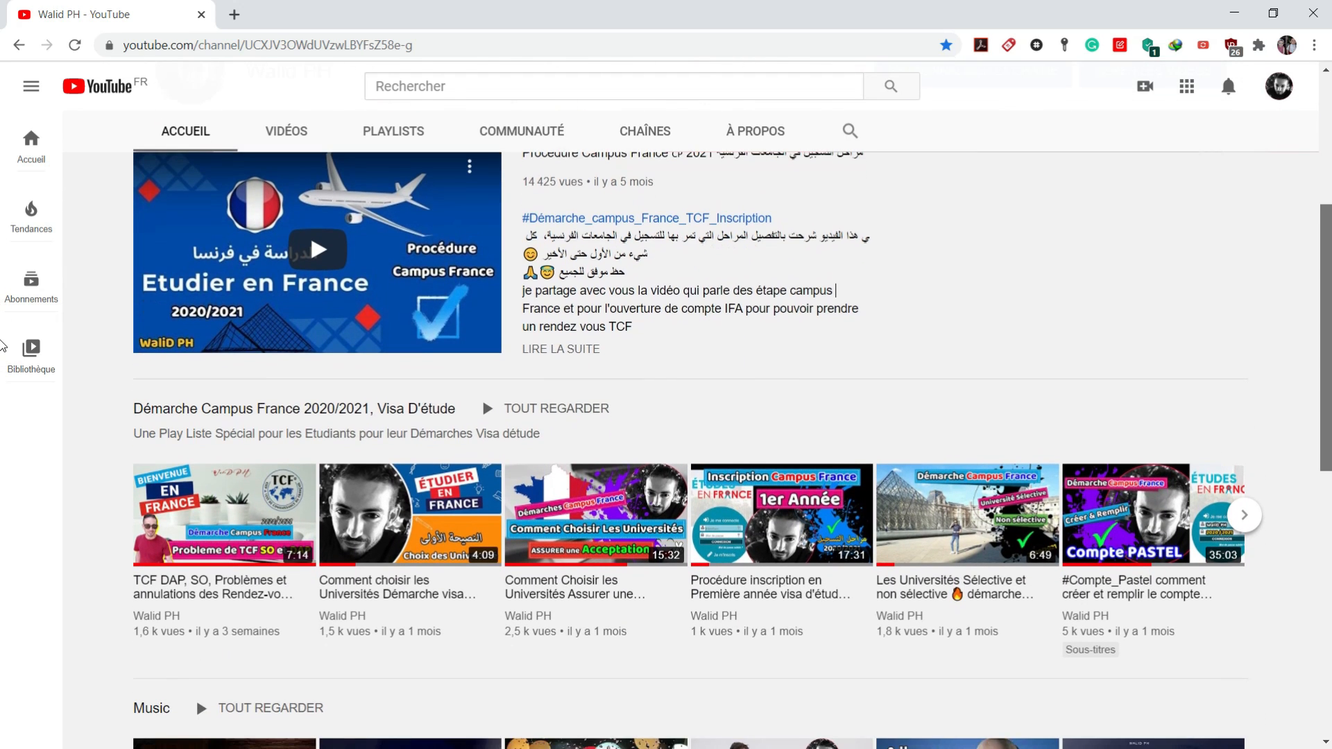
pyautogui.scroll(1, 2, 336)
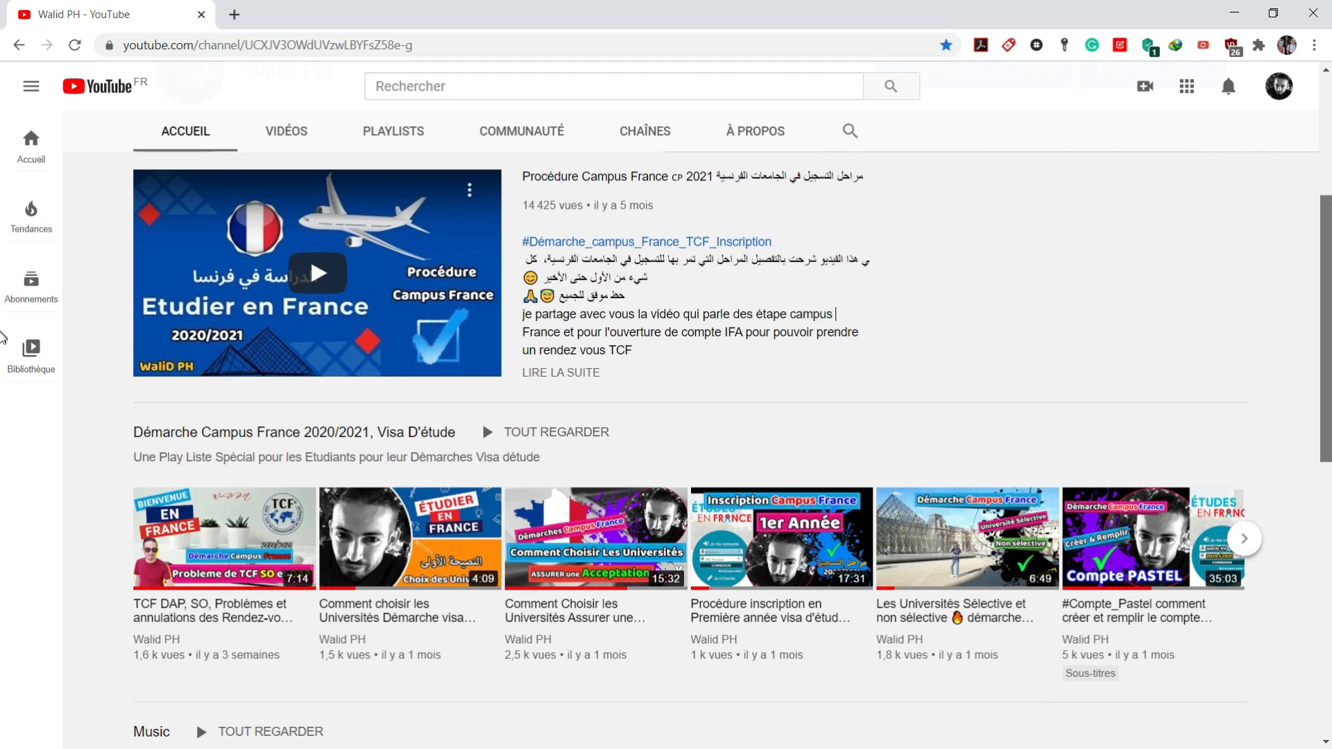
pyautogui.scroll(-1, 2, 338)
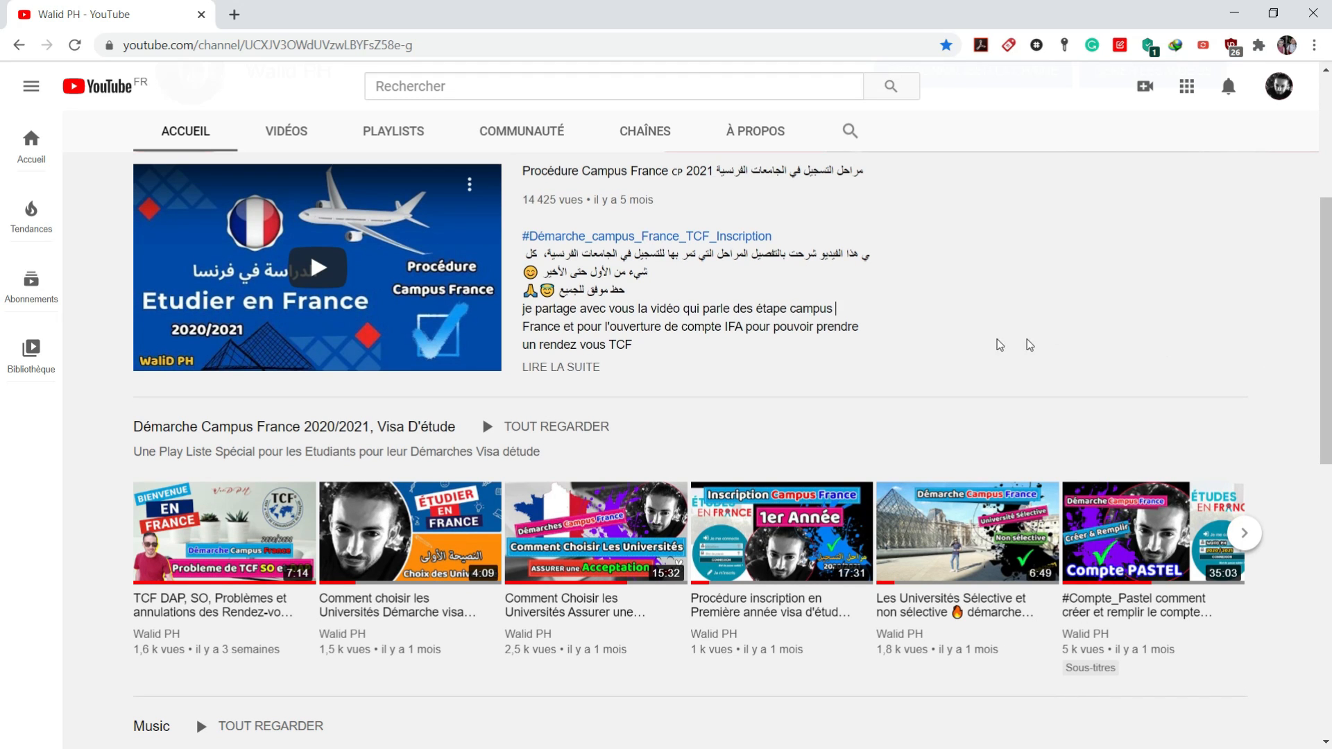
pyautogui.moveTo(1223, 555)
pyautogui.click(1245, 534)
pyautogui.scroll(5, 1106, 632)
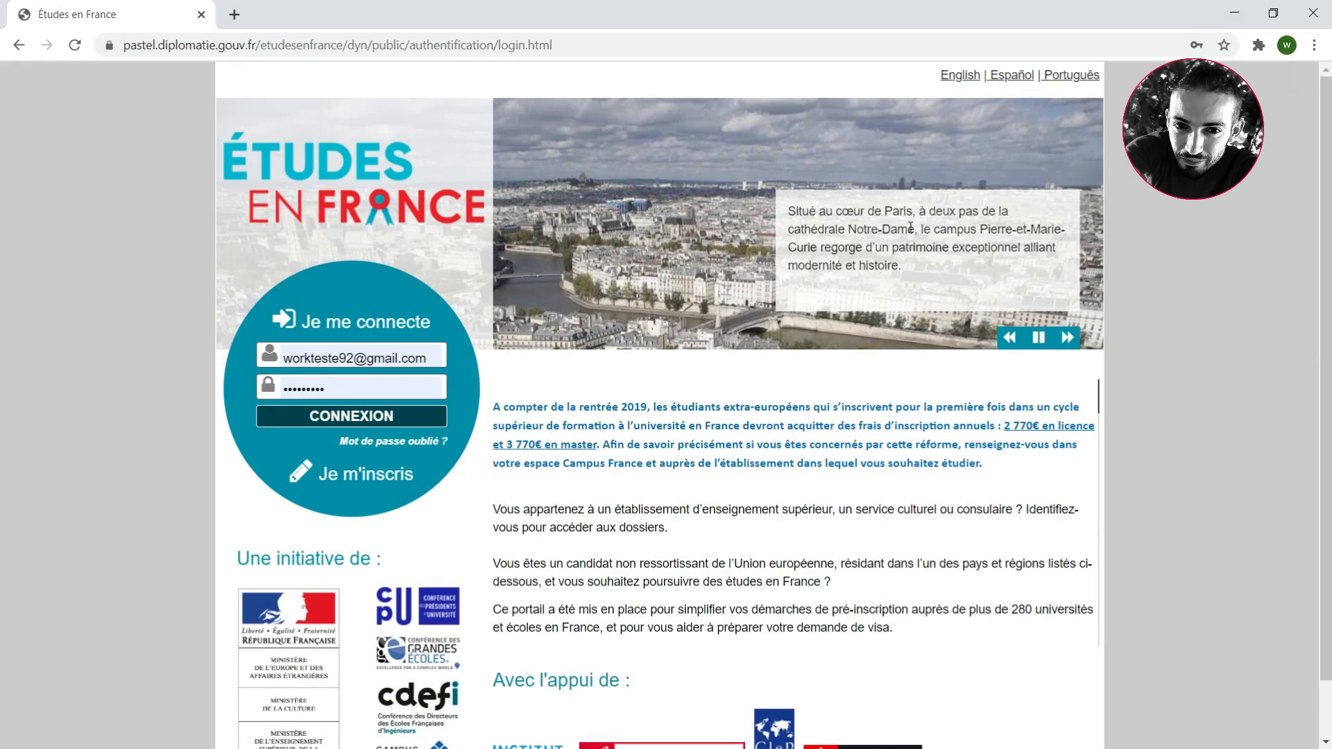
# Sign in to Études en France with the prefilled credentials and open the education and diplomas section of the personal information
pyautogui.click(355, 421)
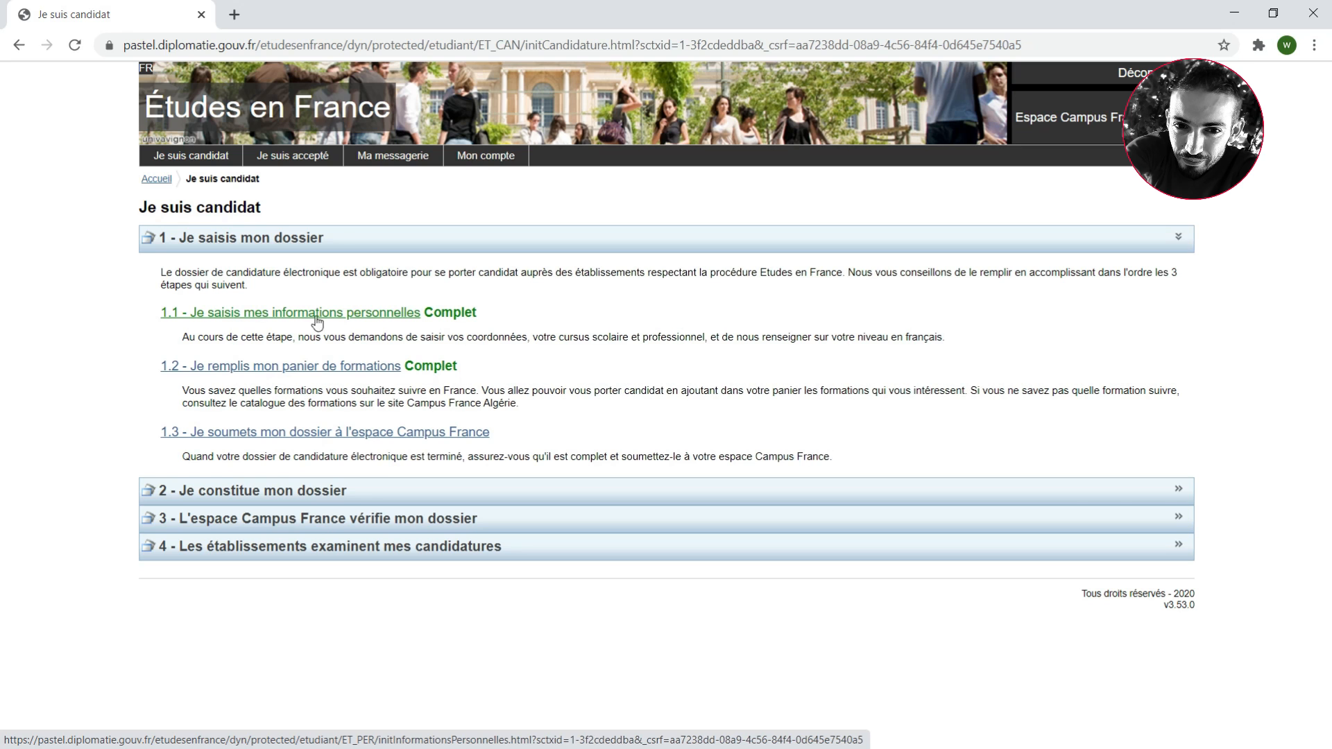
pyautogui.click(346, 317)
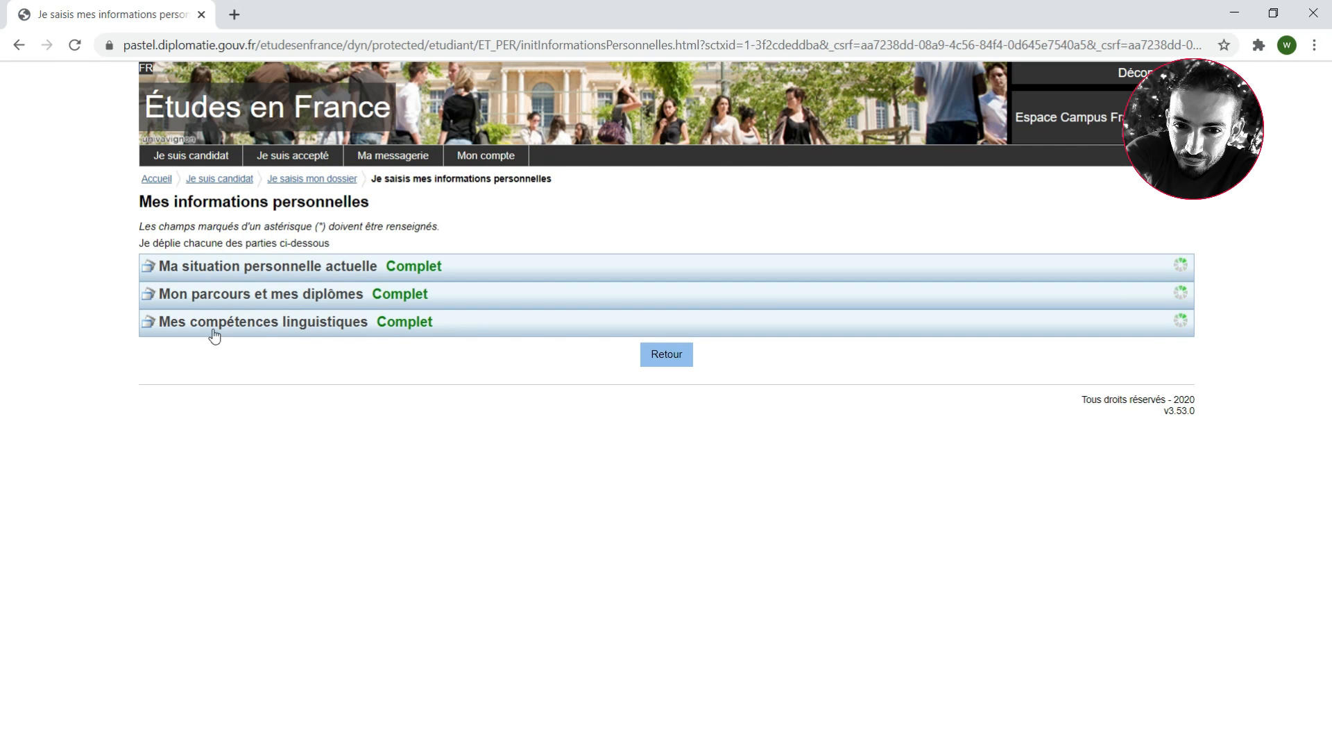
pyautogui.click(269, 296)
pyautogui.scroll(-2, 1258, 467)
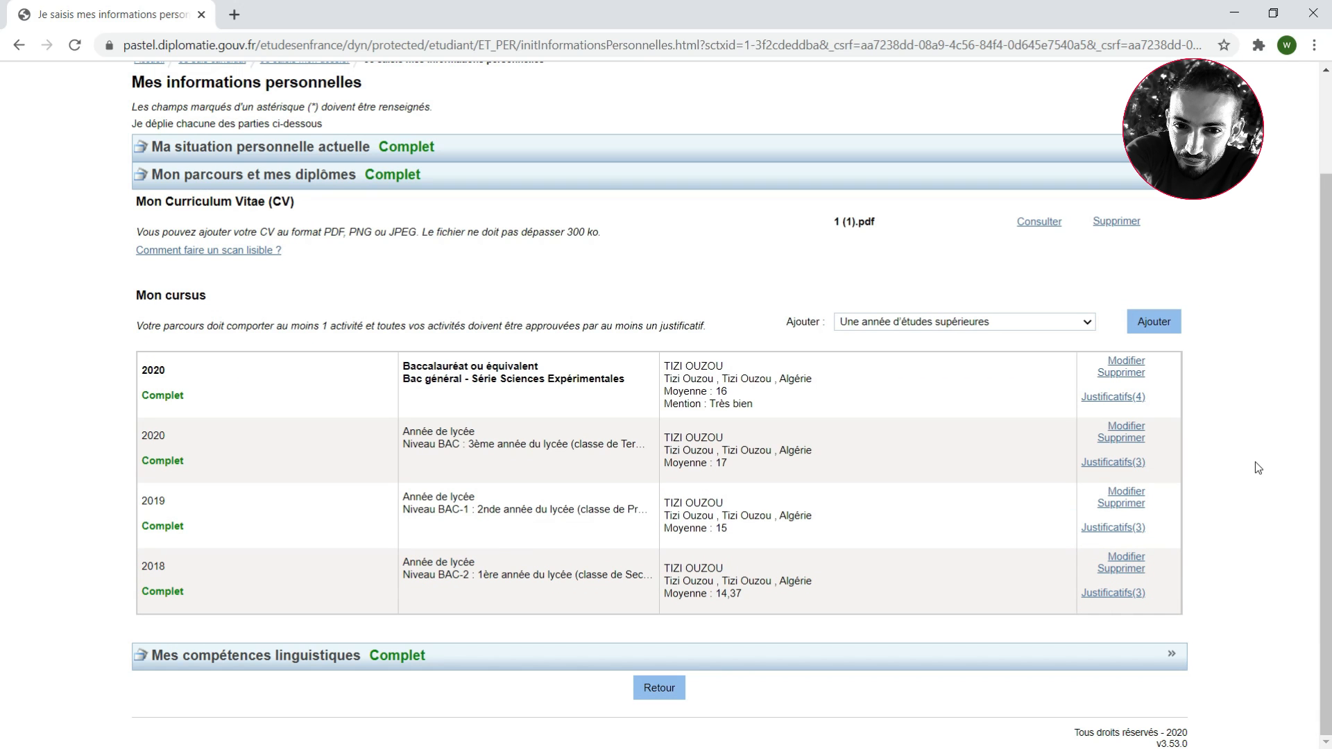
# Start a new entry of type "Une autre activité" in Mon cursus
pyautogui.click(1089, 322)
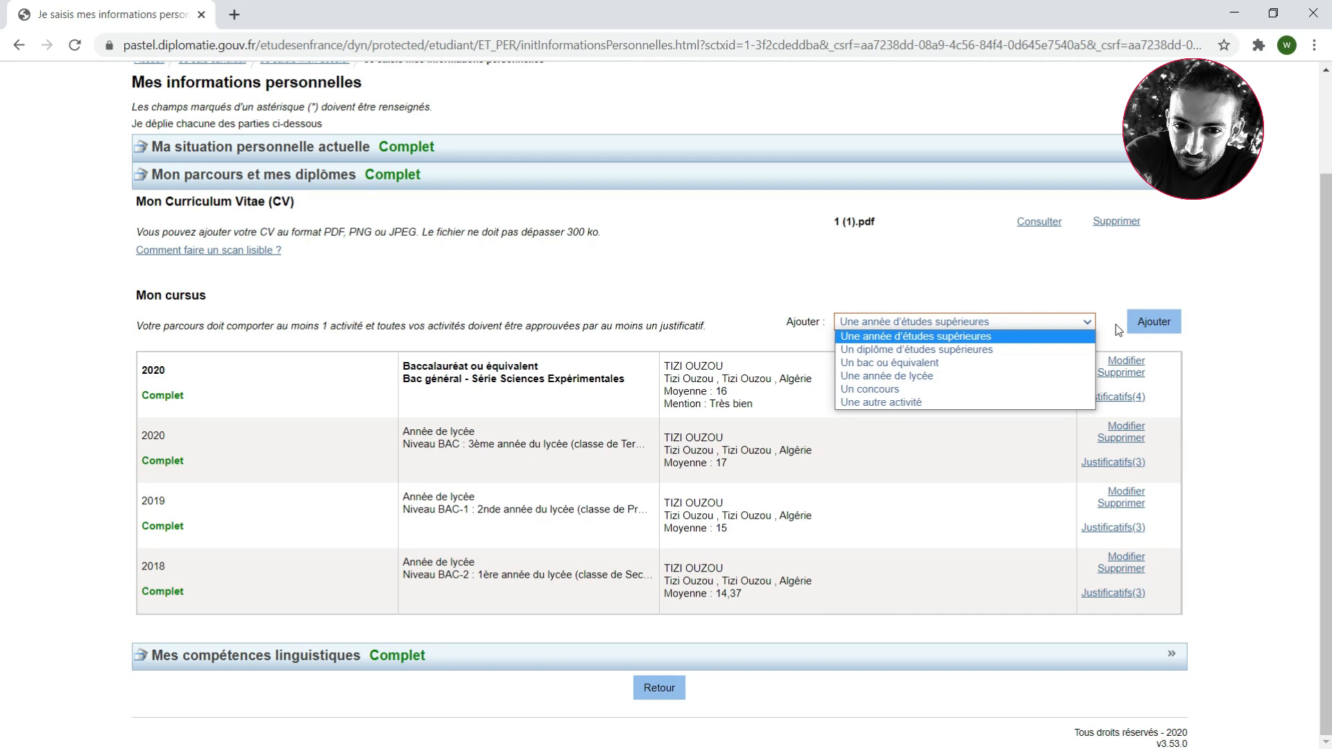
pyautogui.press('Down')
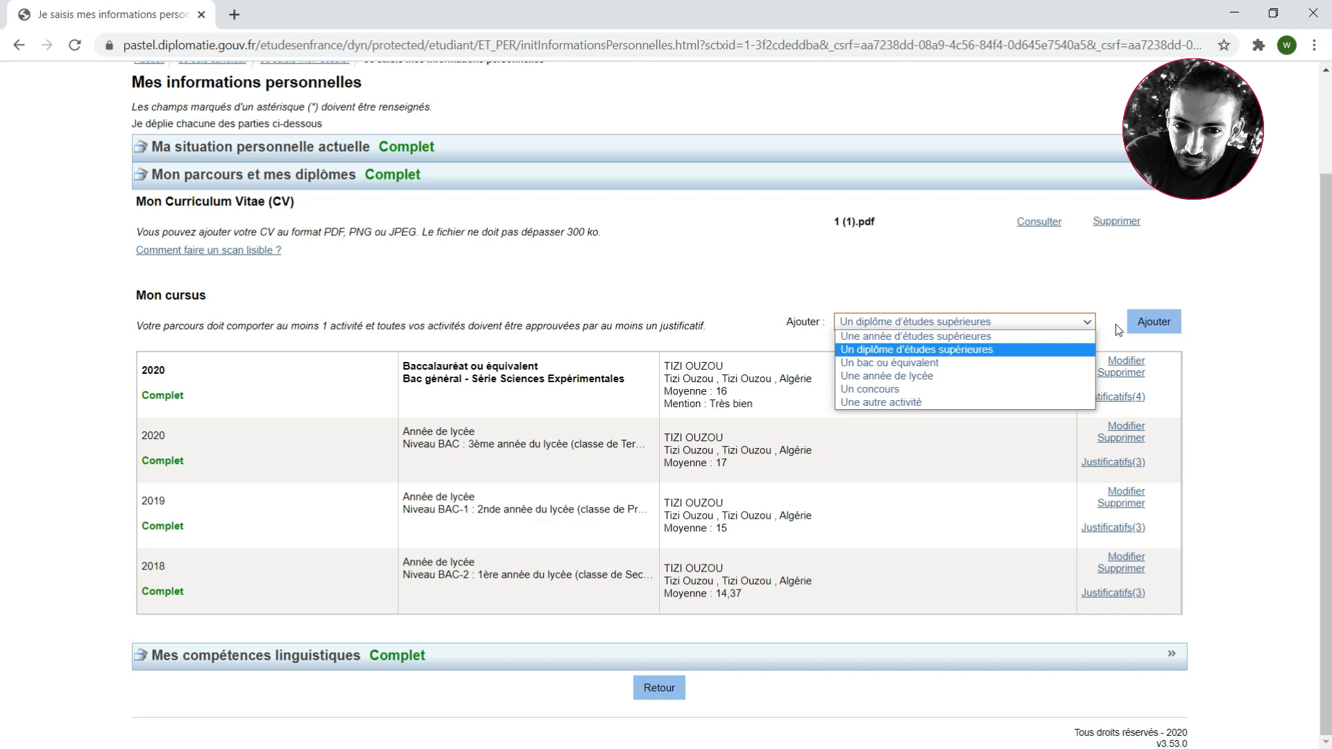
pyautogui.press('Down')
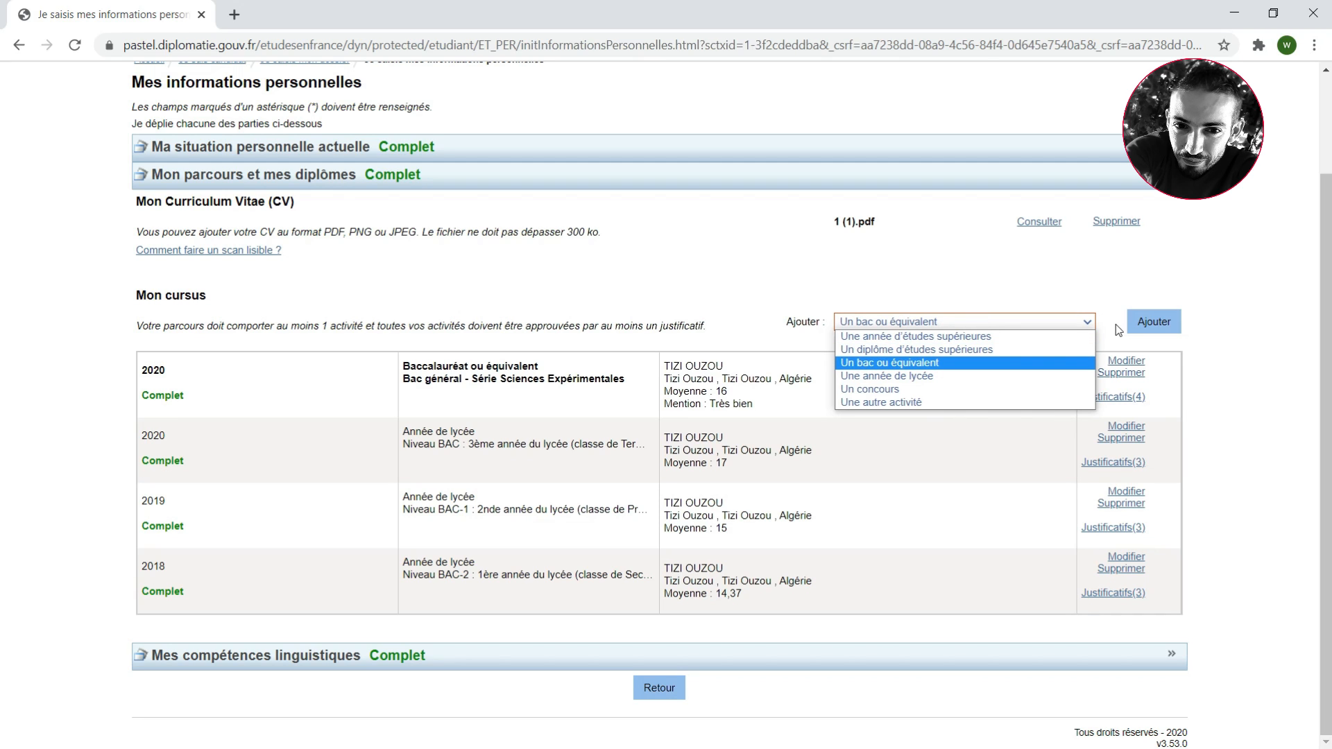
pyautogui.press('Down')
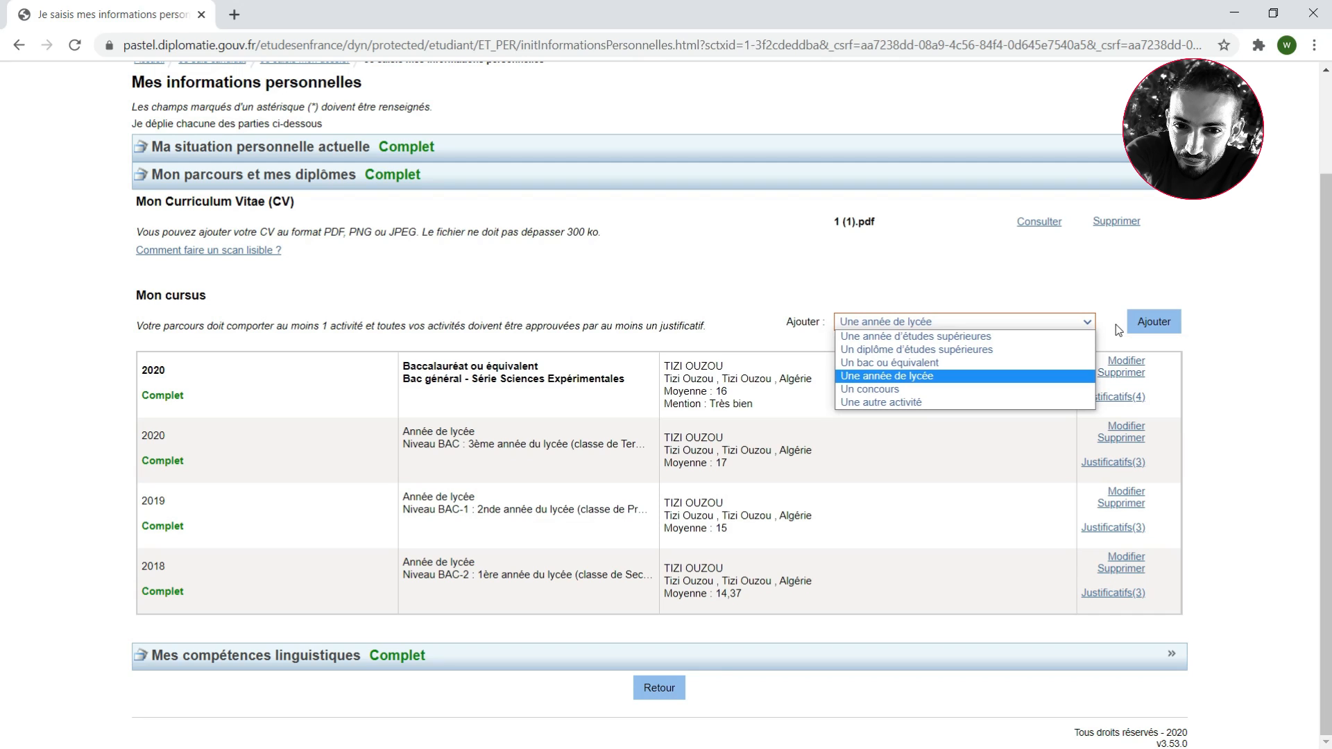
pyautogui.press('Down')
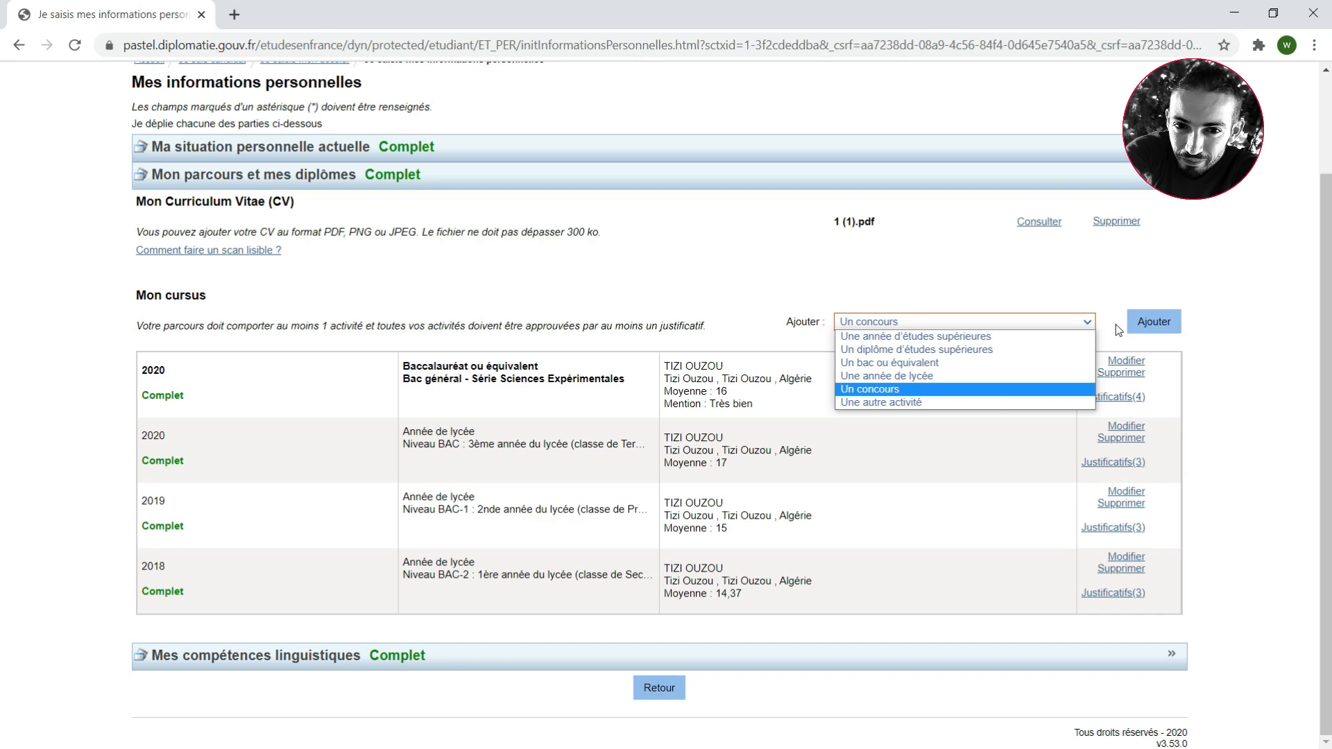
pyautogui.press('Down')
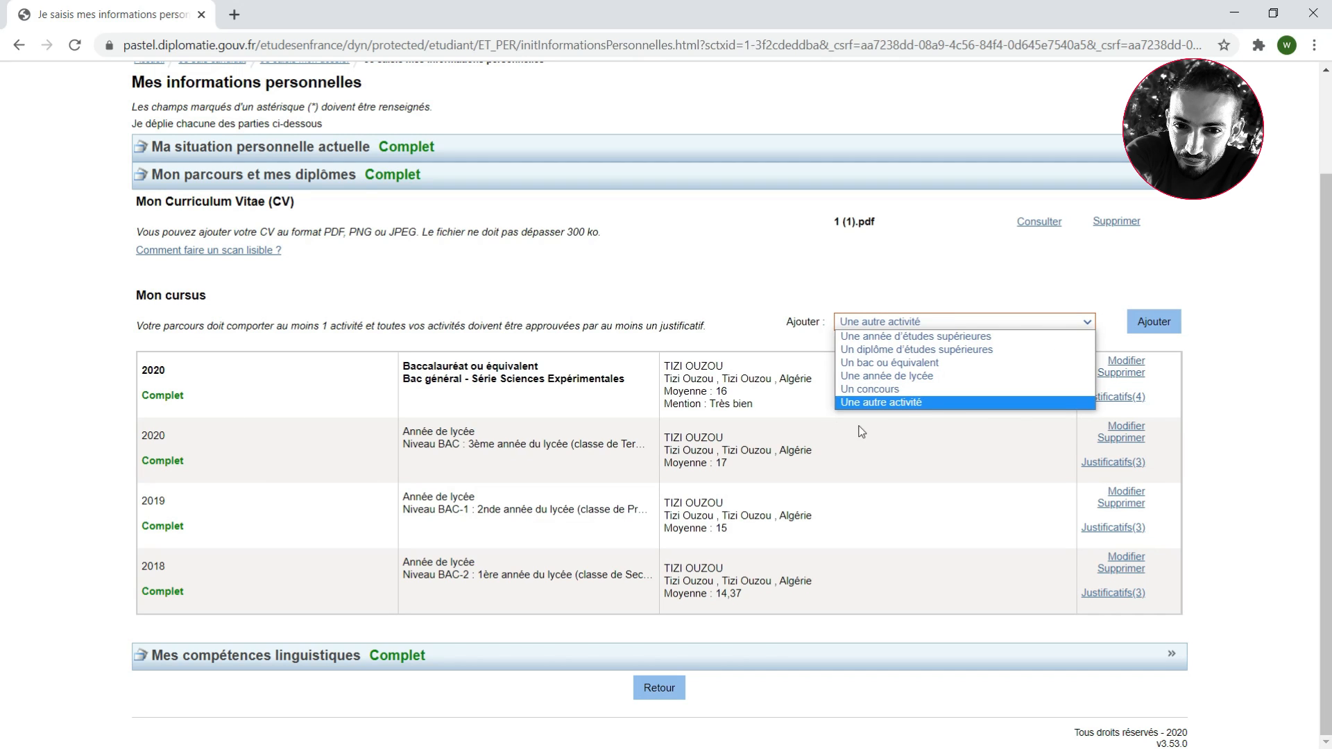
pyautogui.click(933, 410)
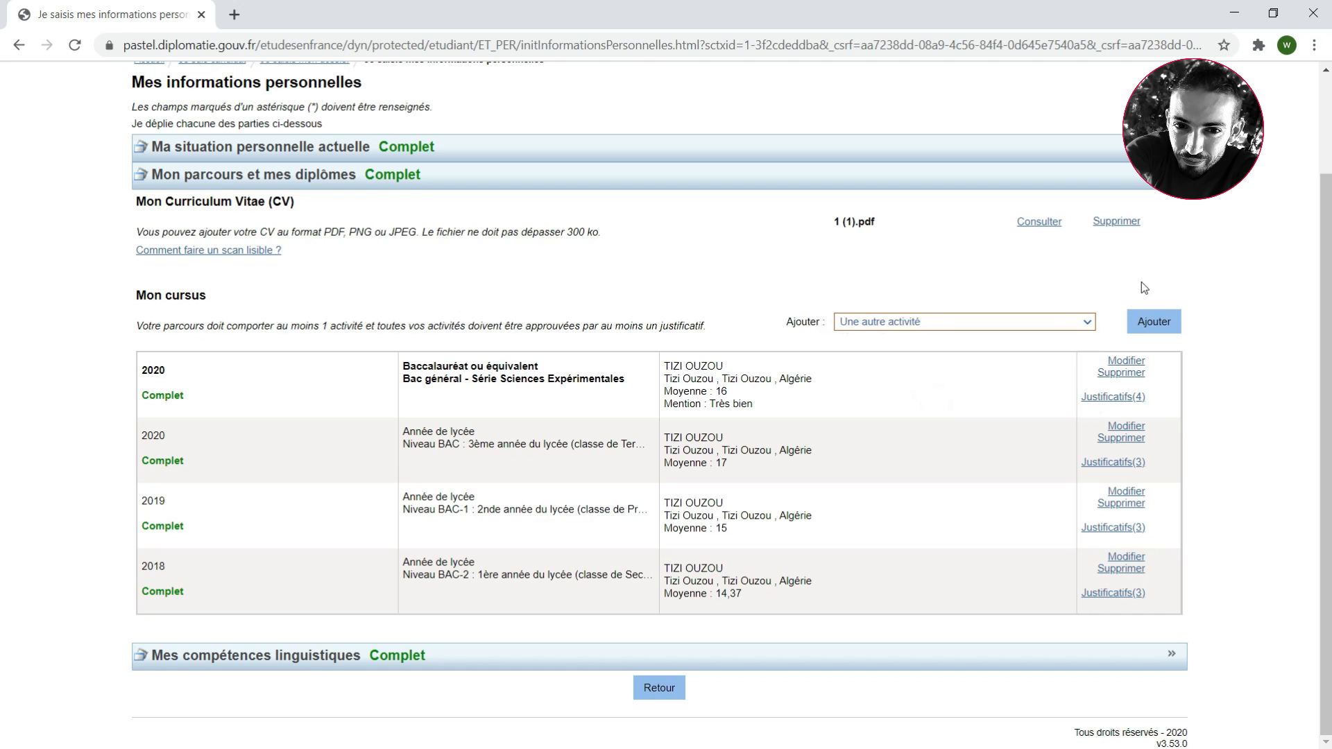
pyautogui.click(1163, 322)
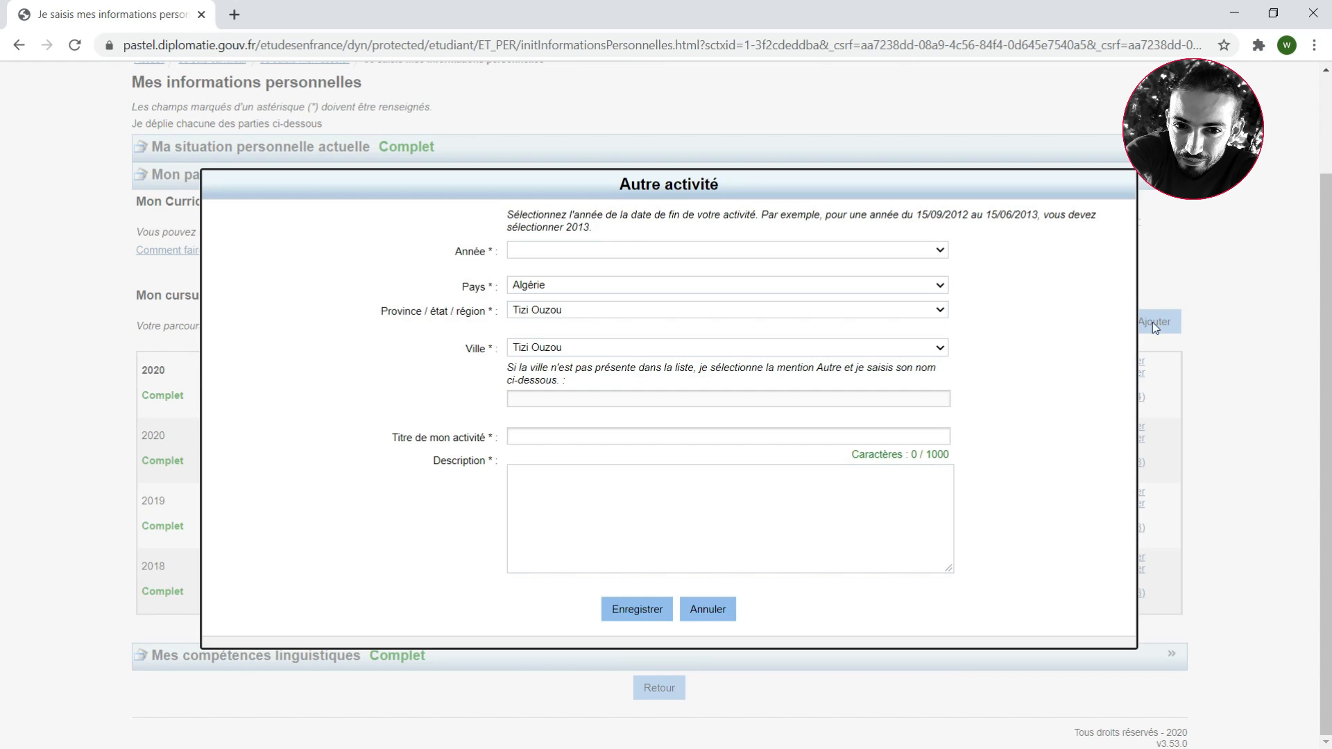
# Set the activity's year to 2020 and its title to "Lettre de Recommandation"
pyautogui.click(742, 250)
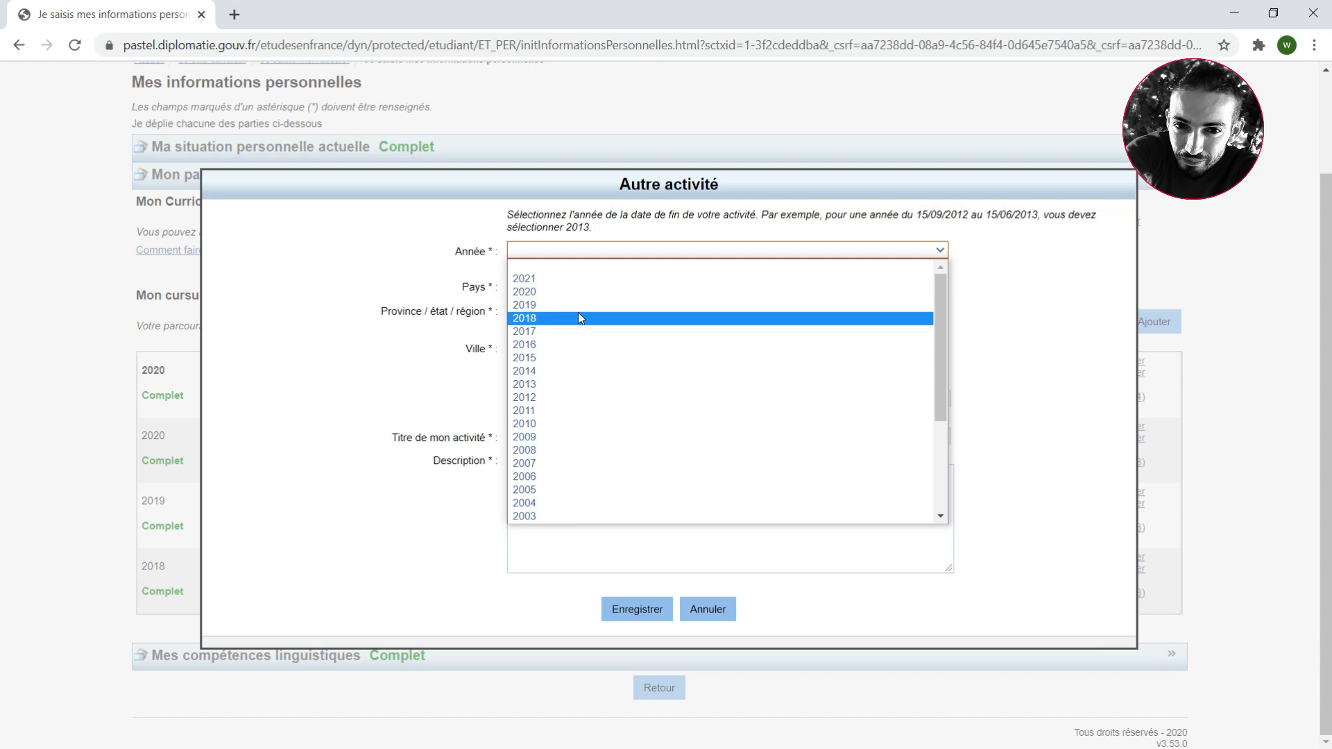
pyautogui.click(549, 293)
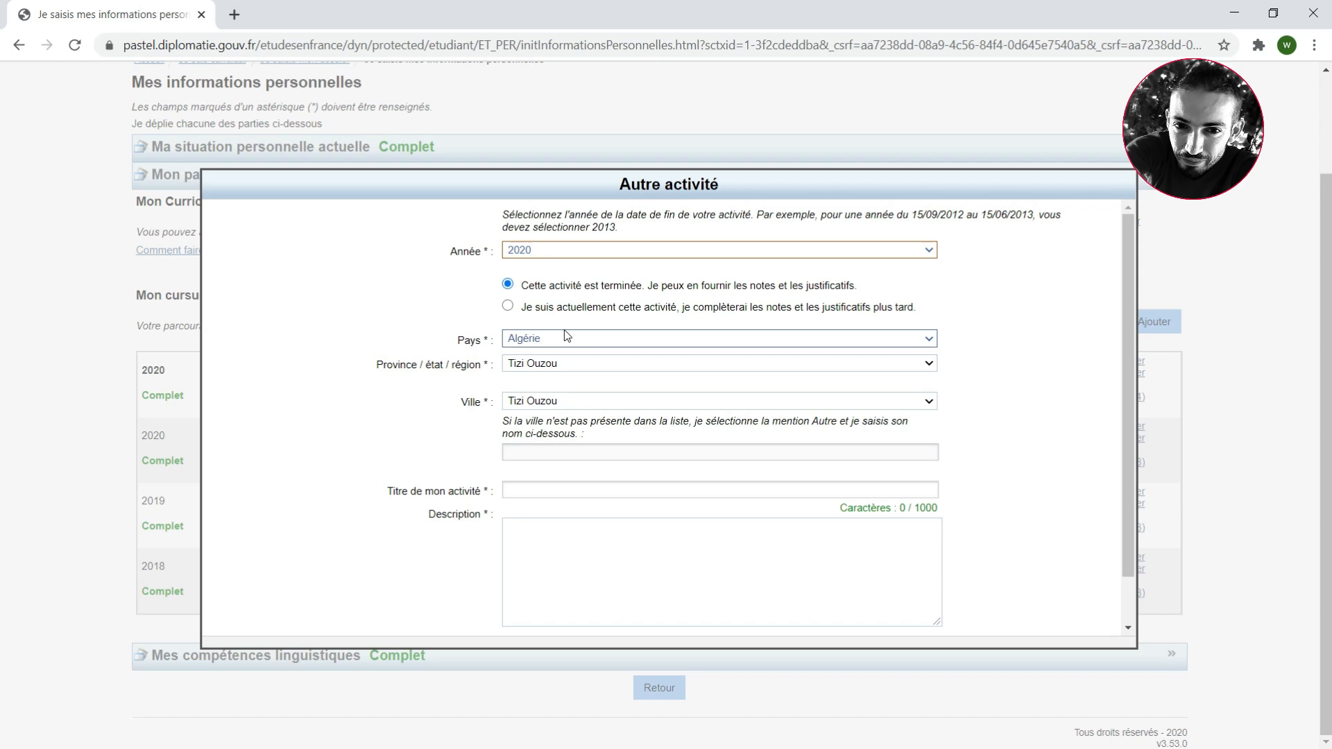
pyautogui.click(580, 339)
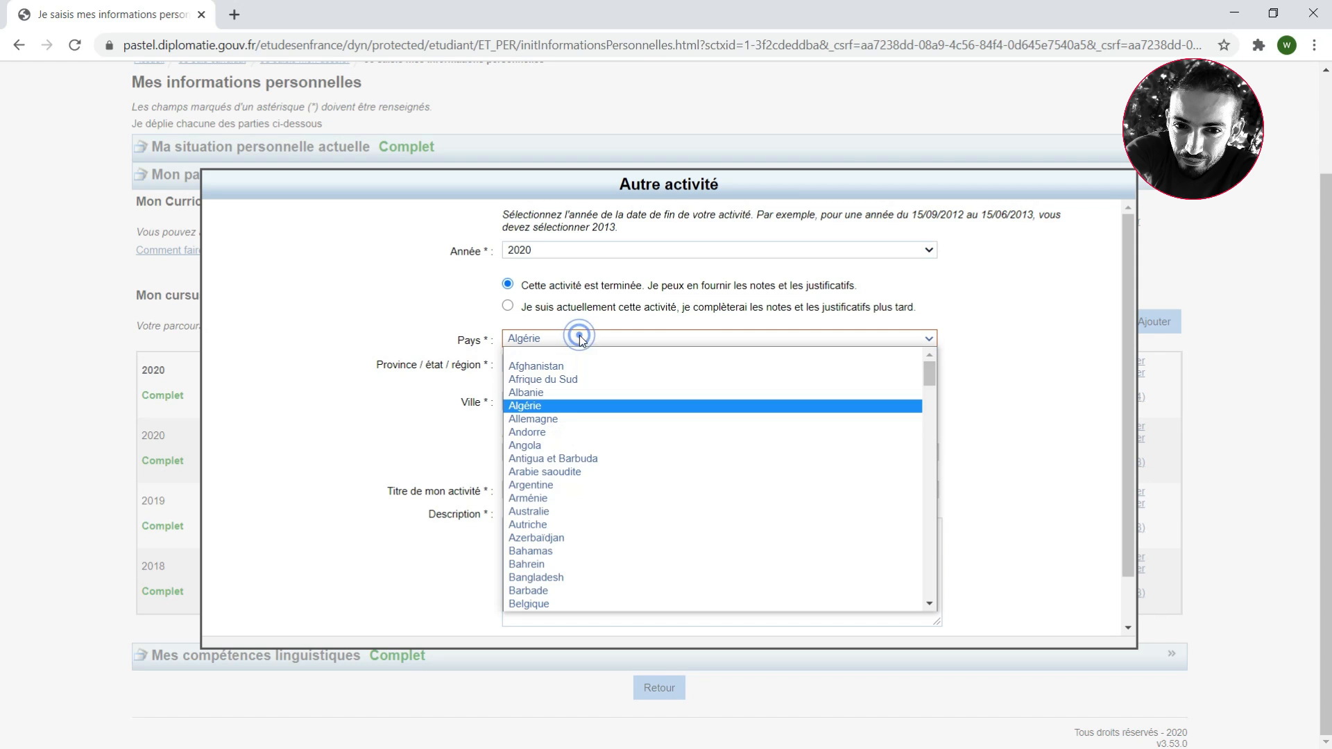
pyautogui.click(580, 339)
pyautogui.click(464, 317)
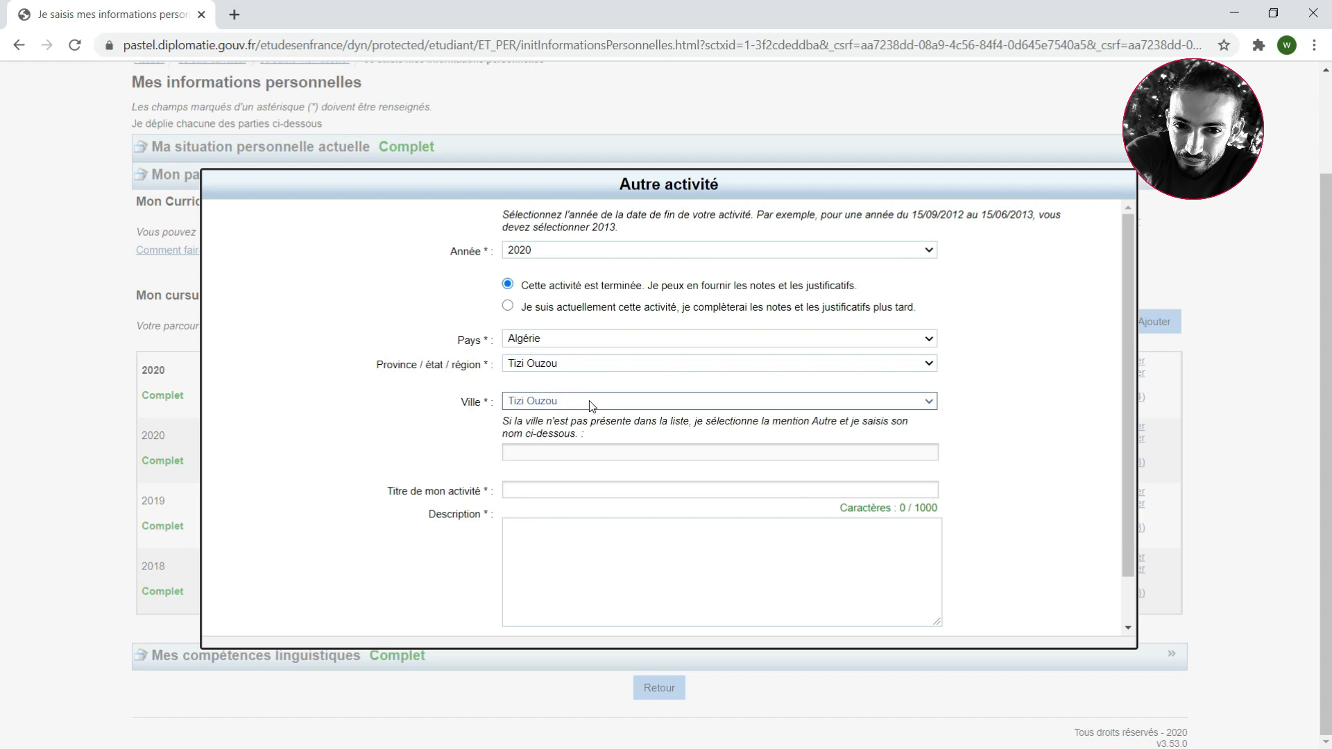
pyautogui.click(645, 491)
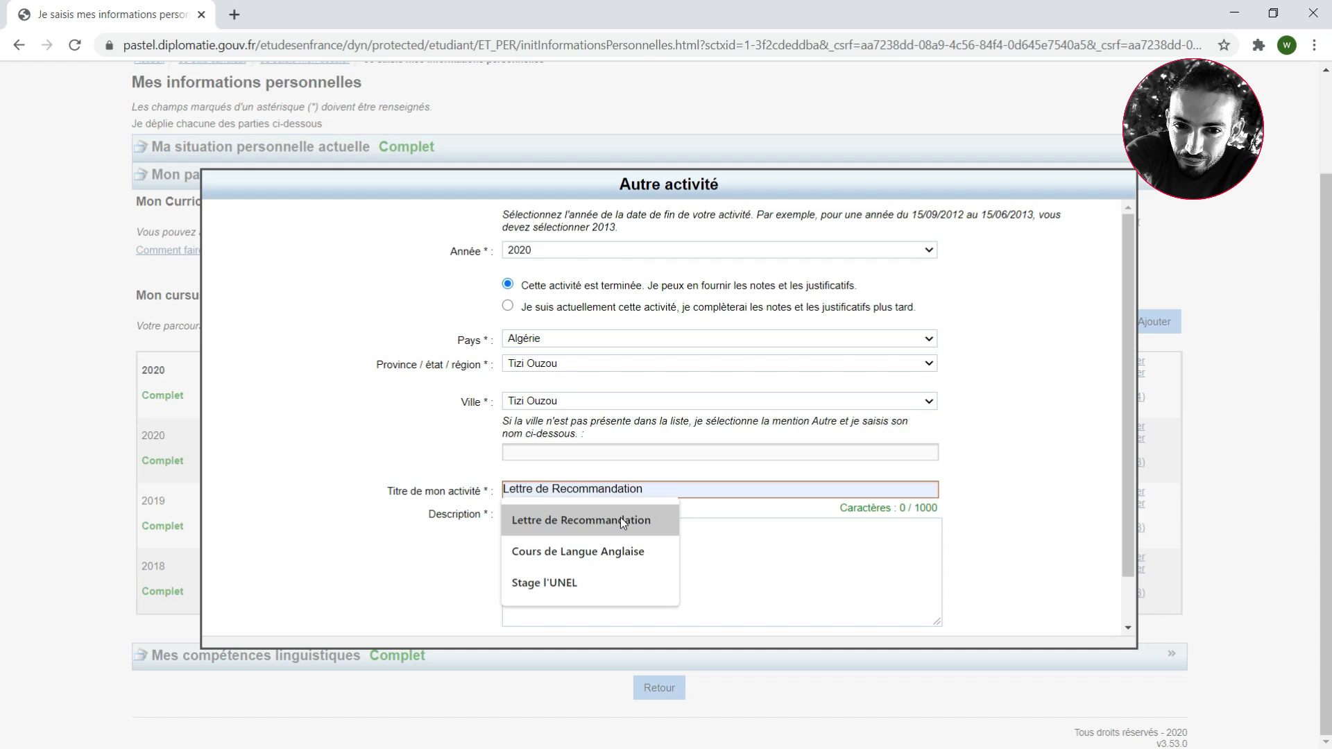
pyautogui.click(620, 519)
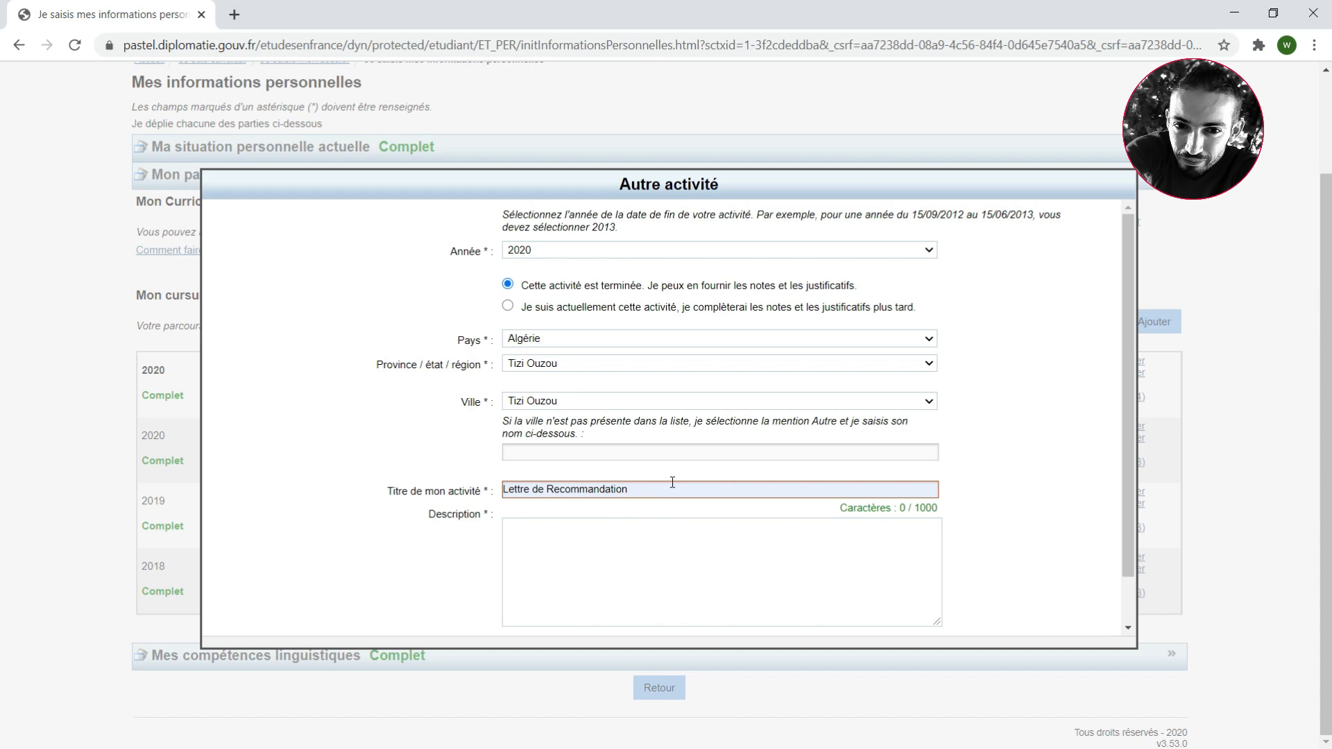
# Describe the activity in French as a recommendation letter from a named computer science professor, and save the entry
pyautogui.click(604, 555)
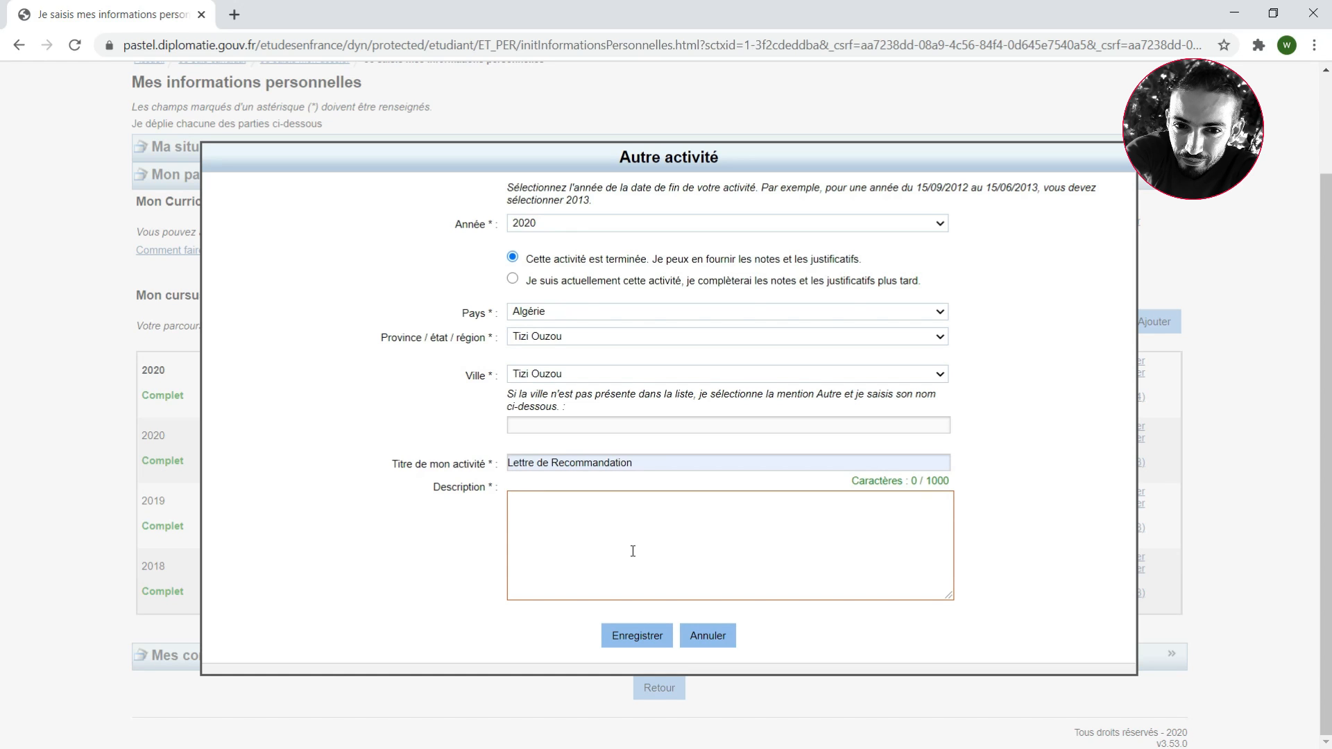
pyautogui.write('Une lettre de recommandation de la part')
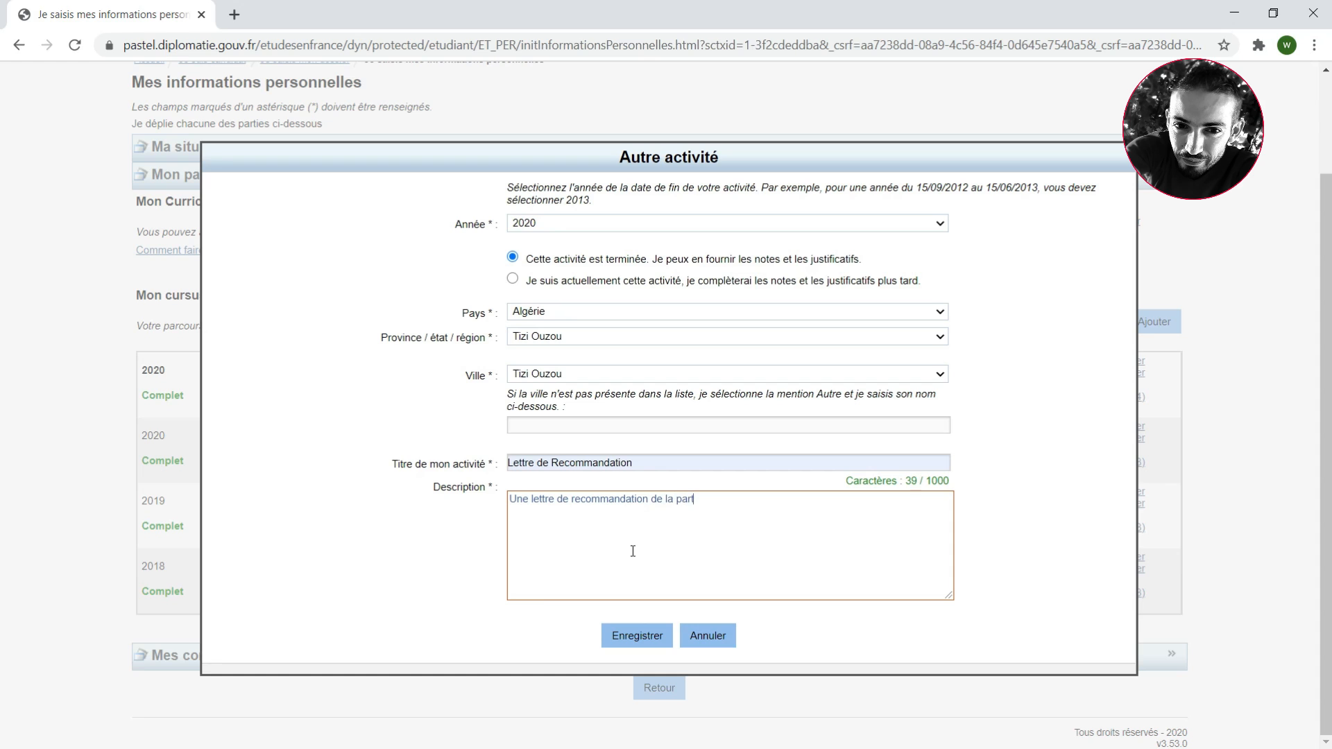
pyautogui.write(' le professeur Walid PH')
pyautogui.write('en informatique')
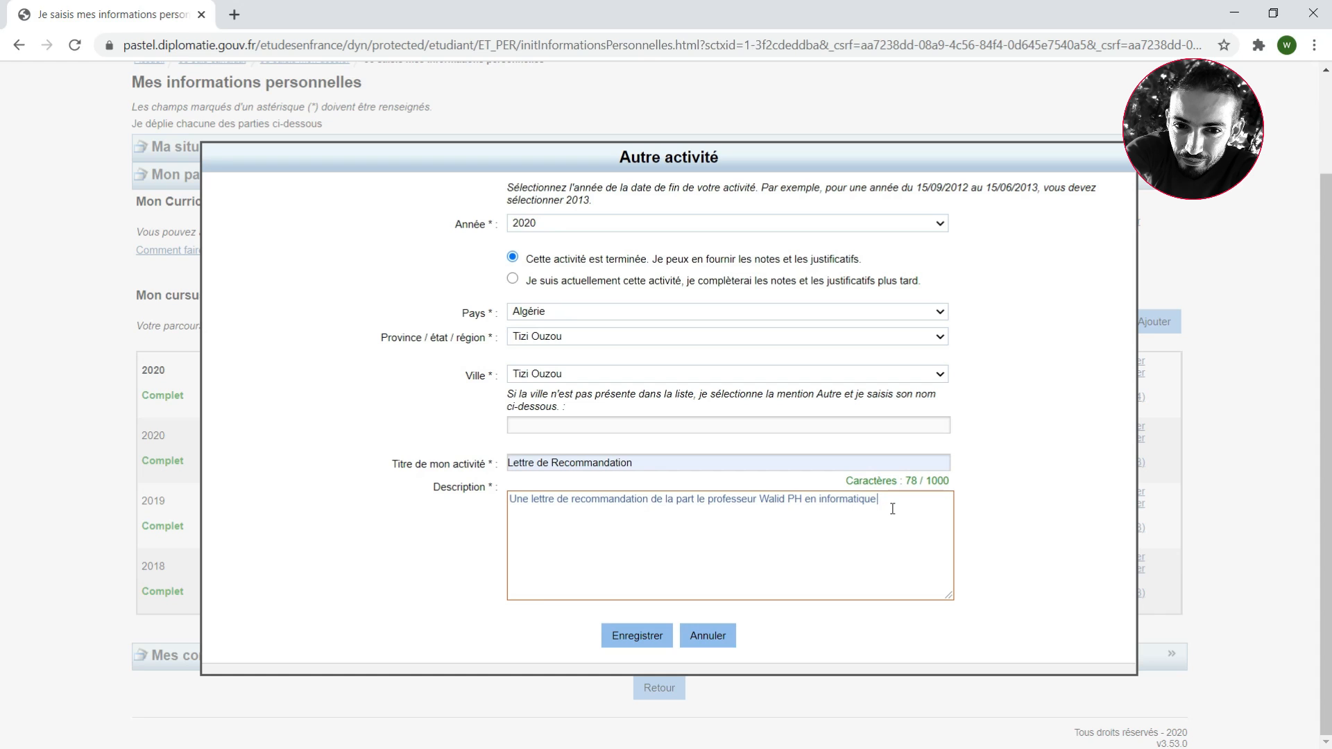
pyautogui.click(633, 638)
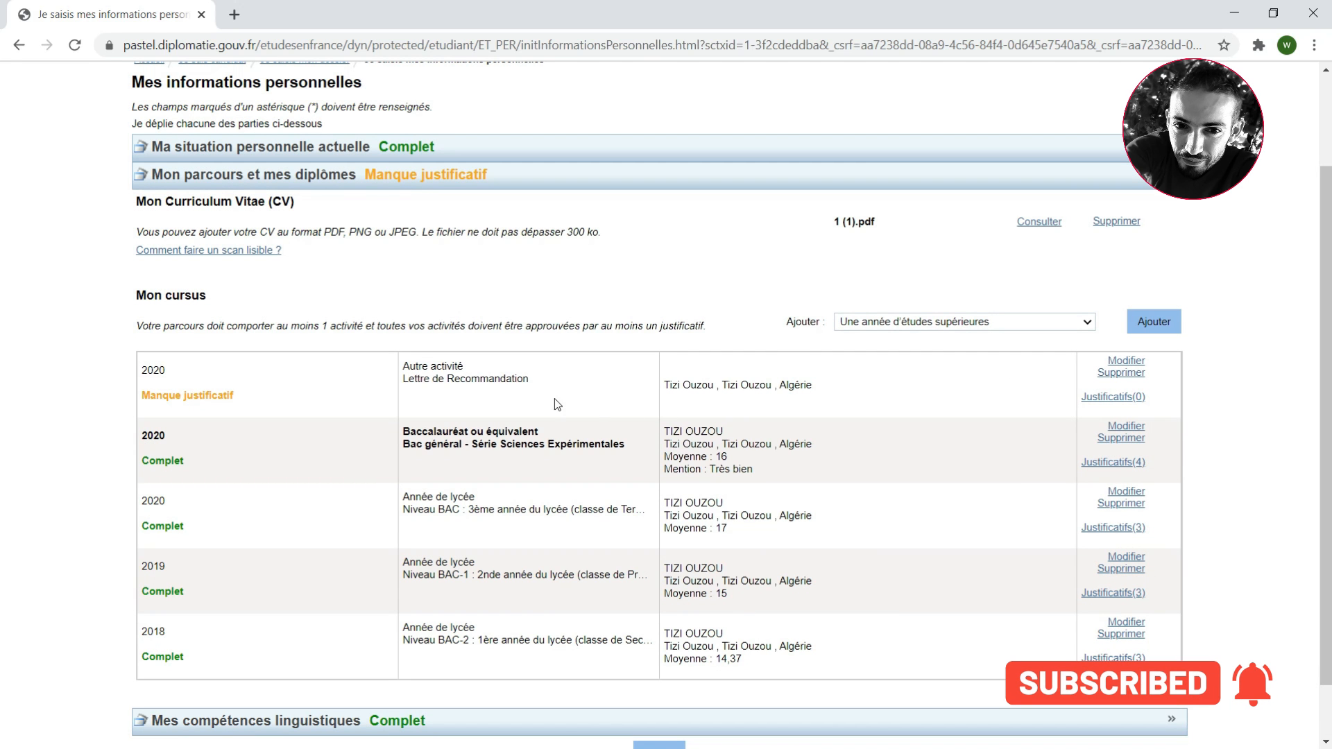
# Attach Question3.pdf as the supporting document for the "Lettre de Recommandation" activity
pyautogui.moveTo(247, 395); pyautogui.dragTo(140, 405)
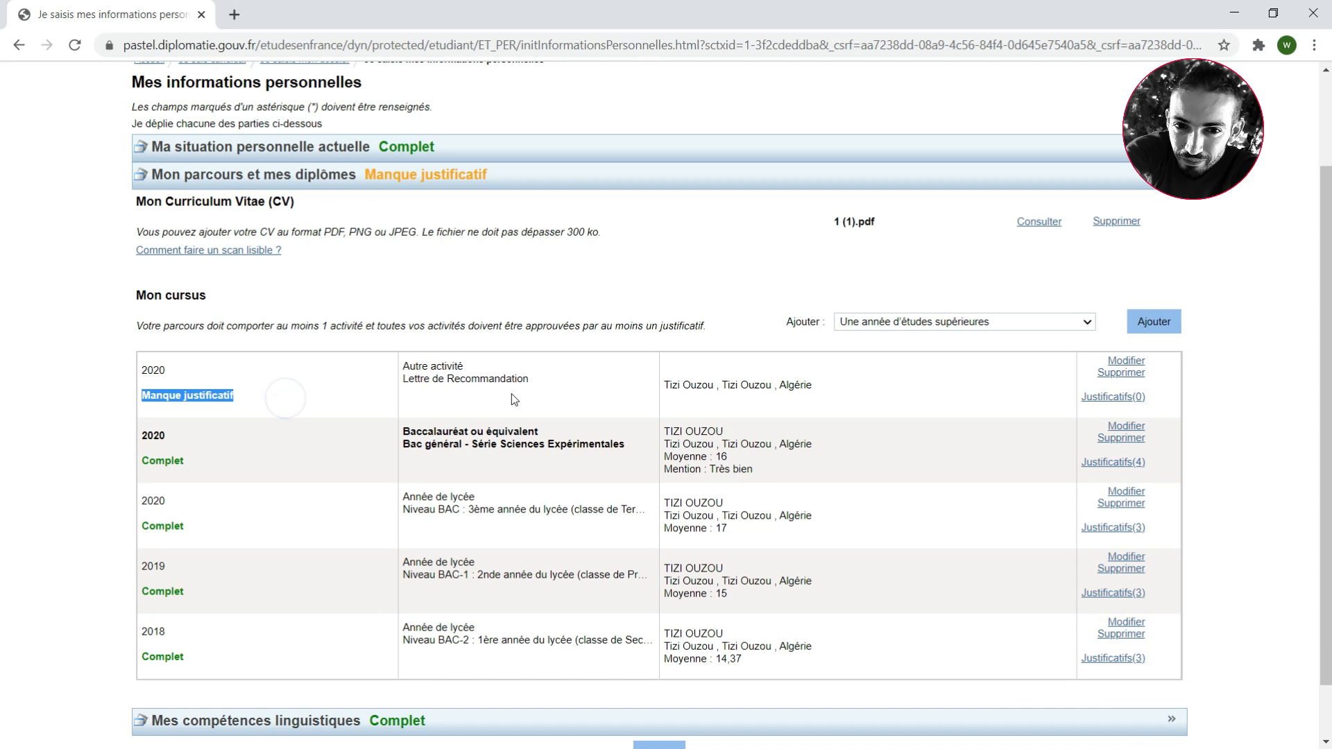
pyautogui.click(855, 395)
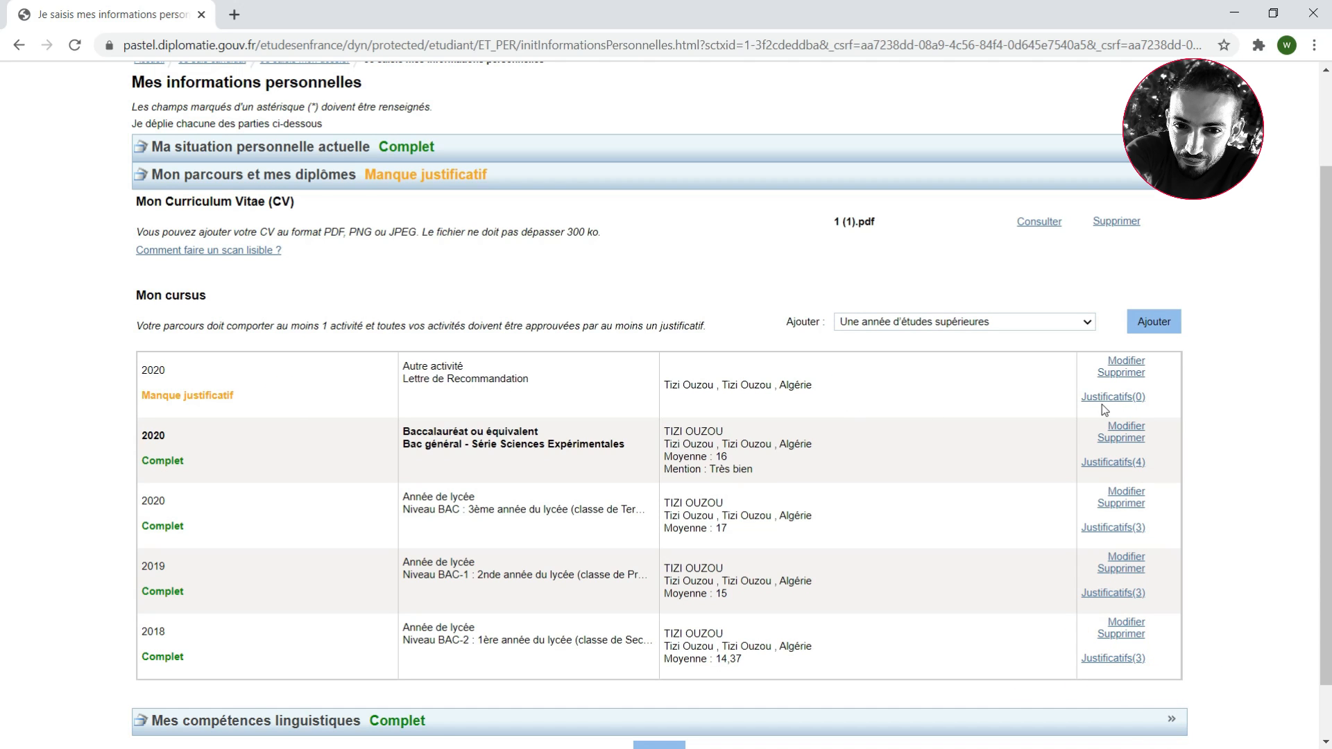
pyautogui.click(1113, 397)
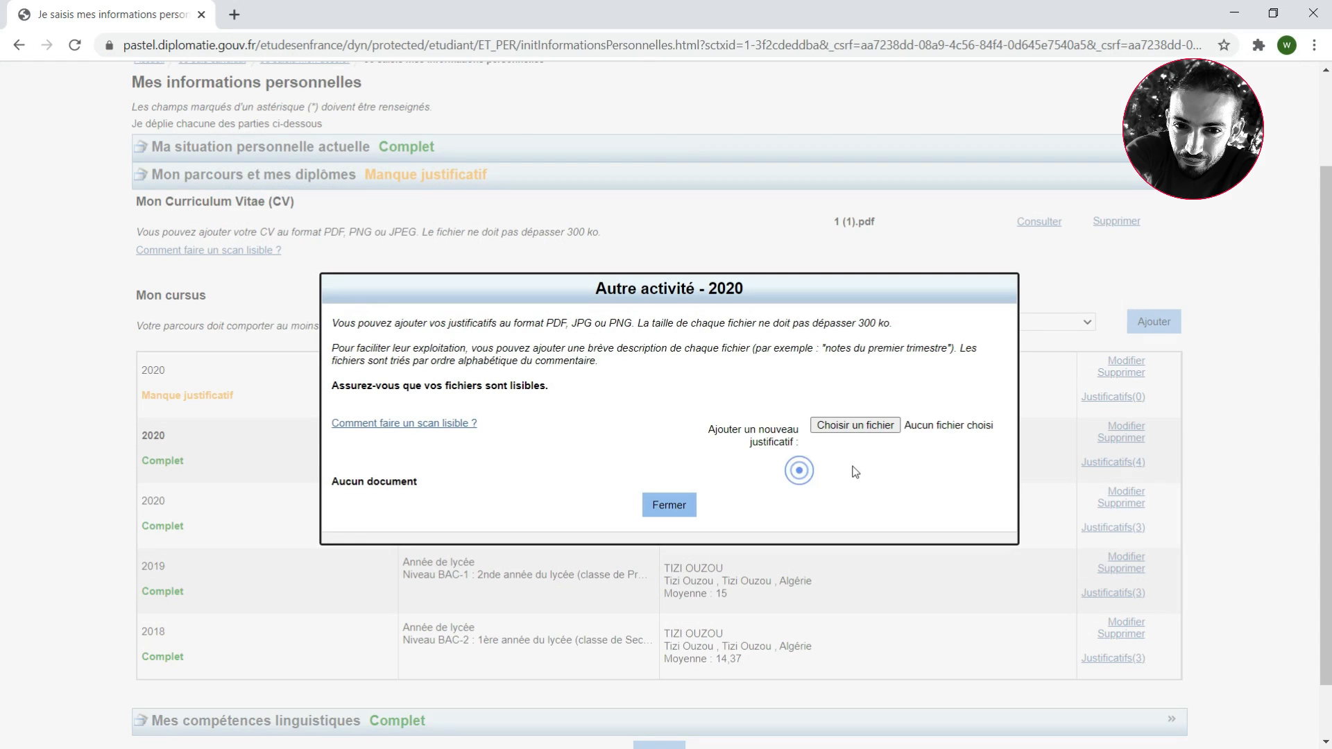
pyautogui.click(841, 426)
pyautogui.click(240, 216)
pyautogui.click(1186, 724)
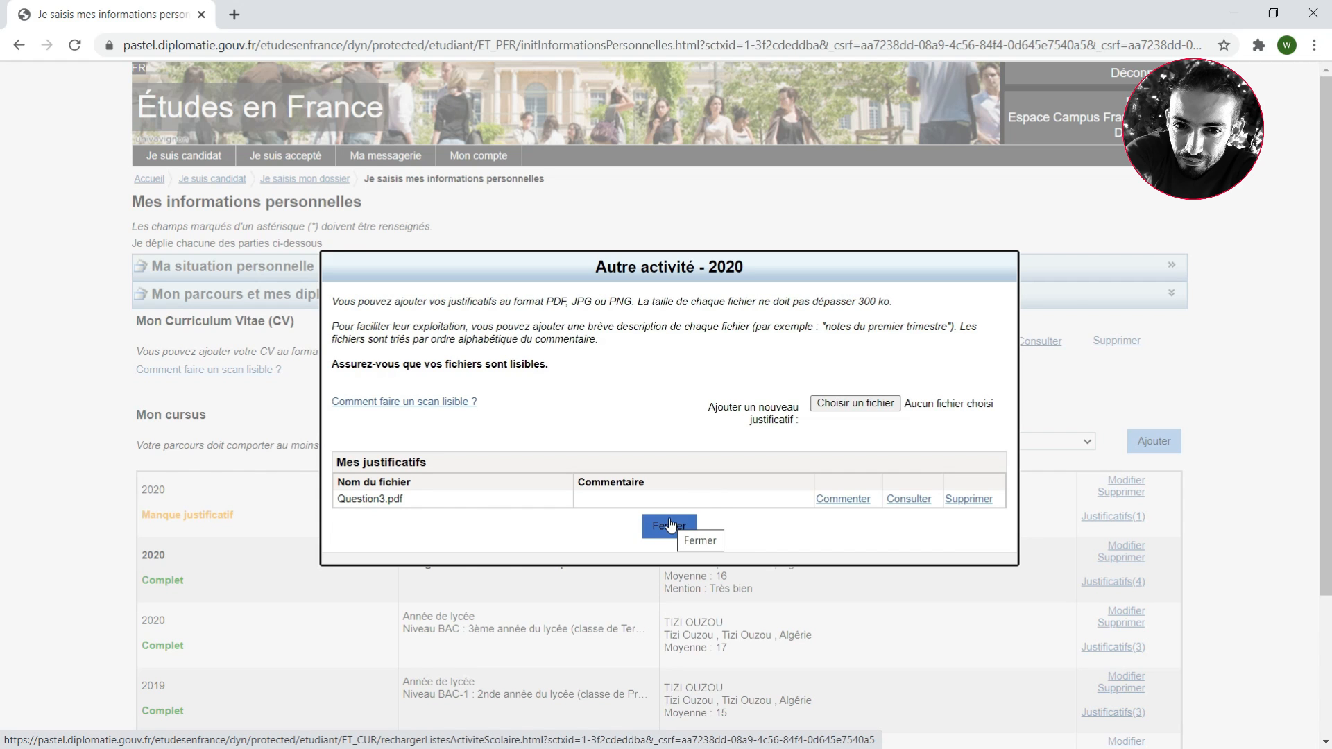
pyautogui.click(669, 525)
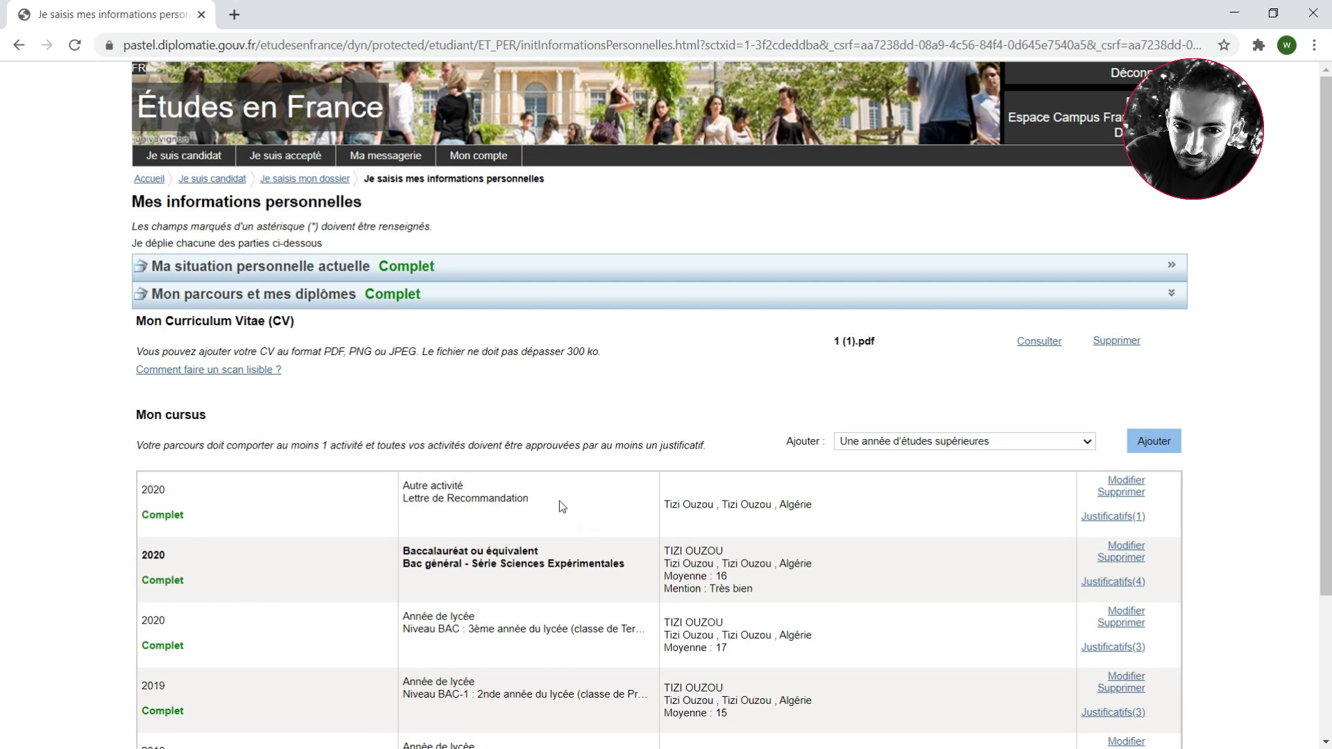
pyautogui.moveTo(551, 505); pyautogui.dragTo(387, 475)
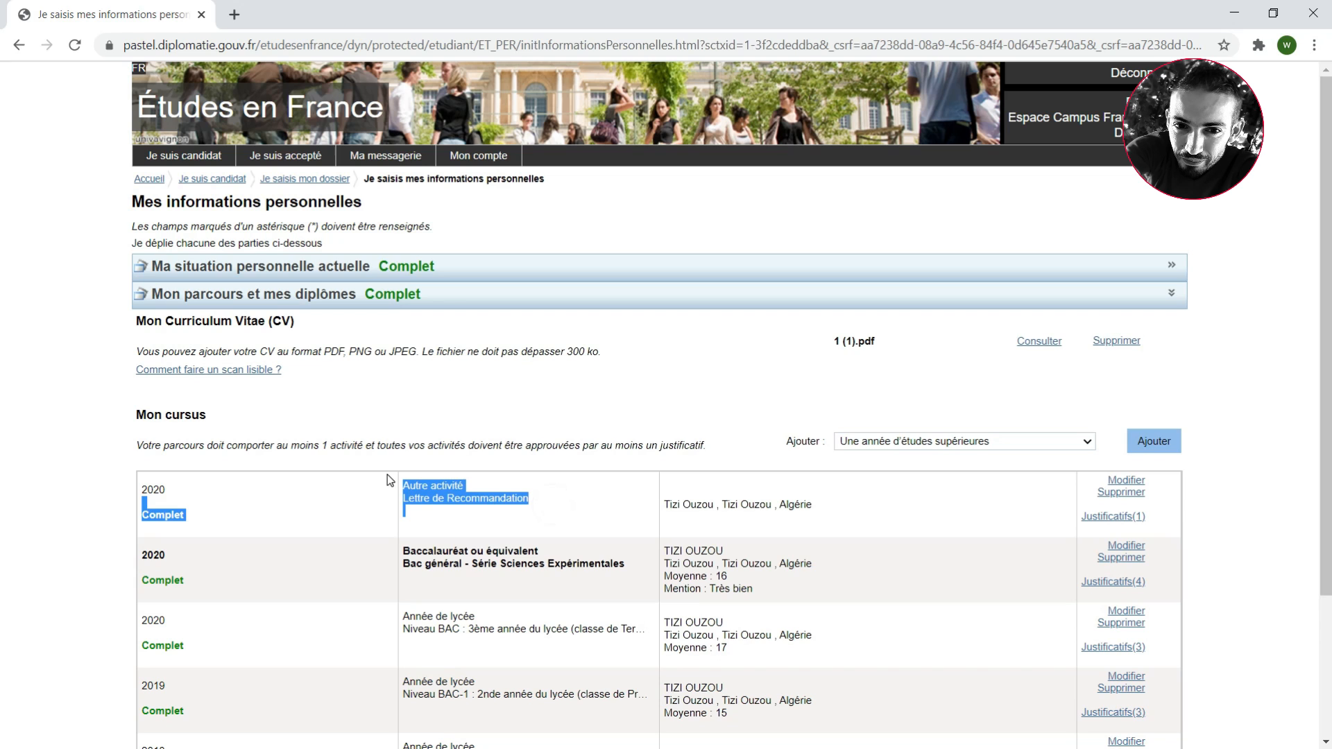
pyautogui.click(464, 502)
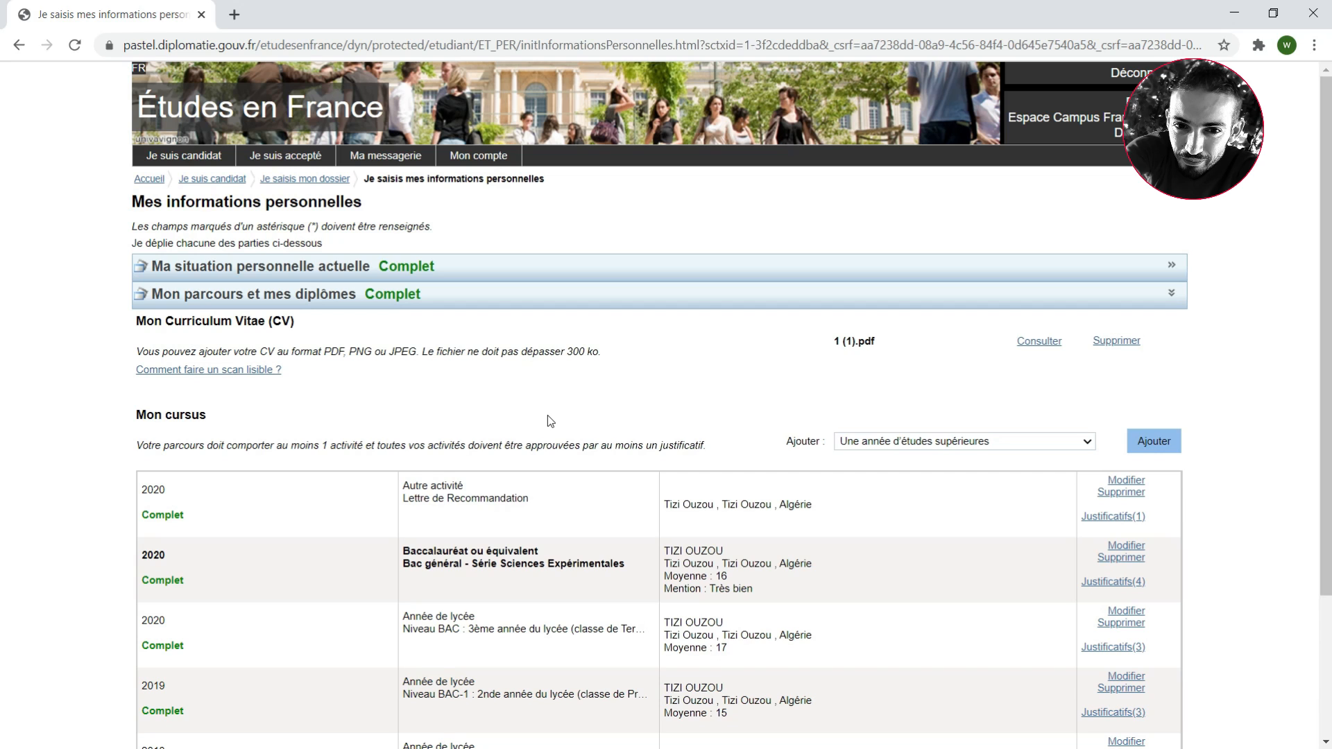
# Start another Mon cursus entry of type "Une autre activité"
pyautogui.click(967, 449)
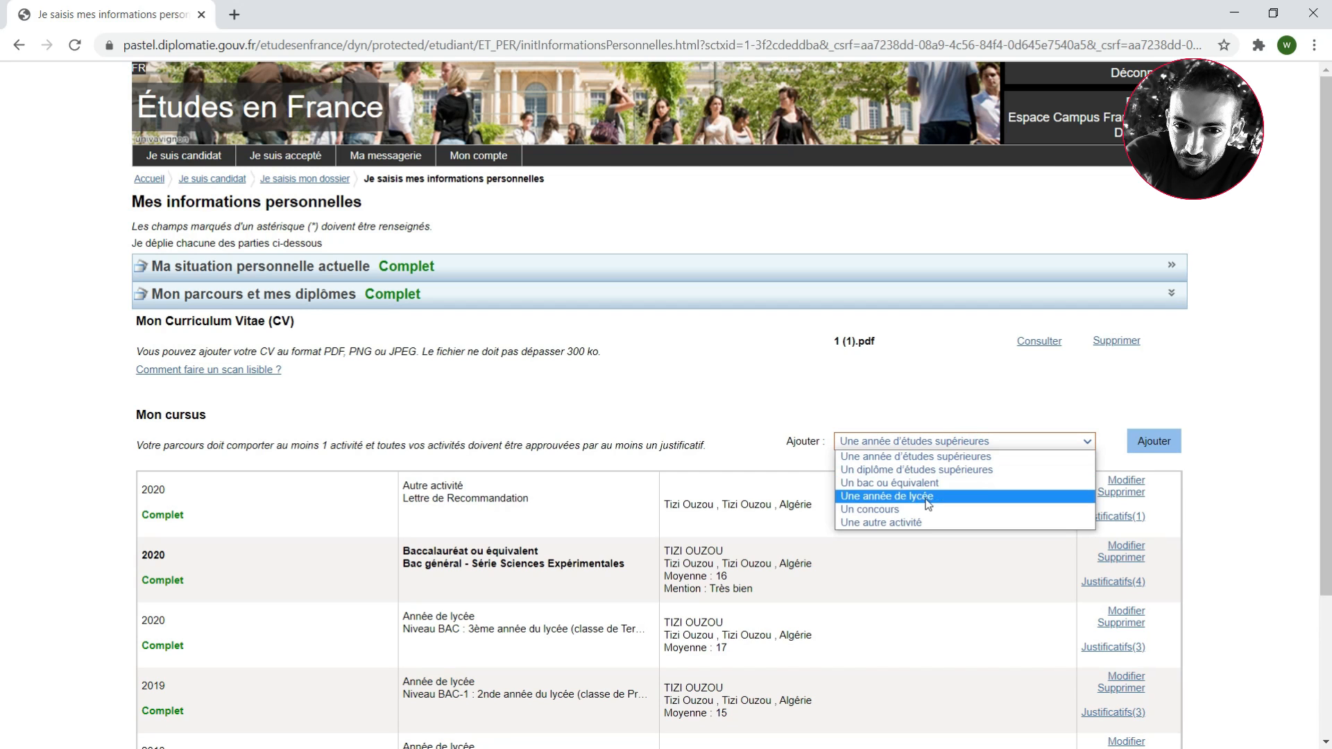
pyautogui.click(911, 525)
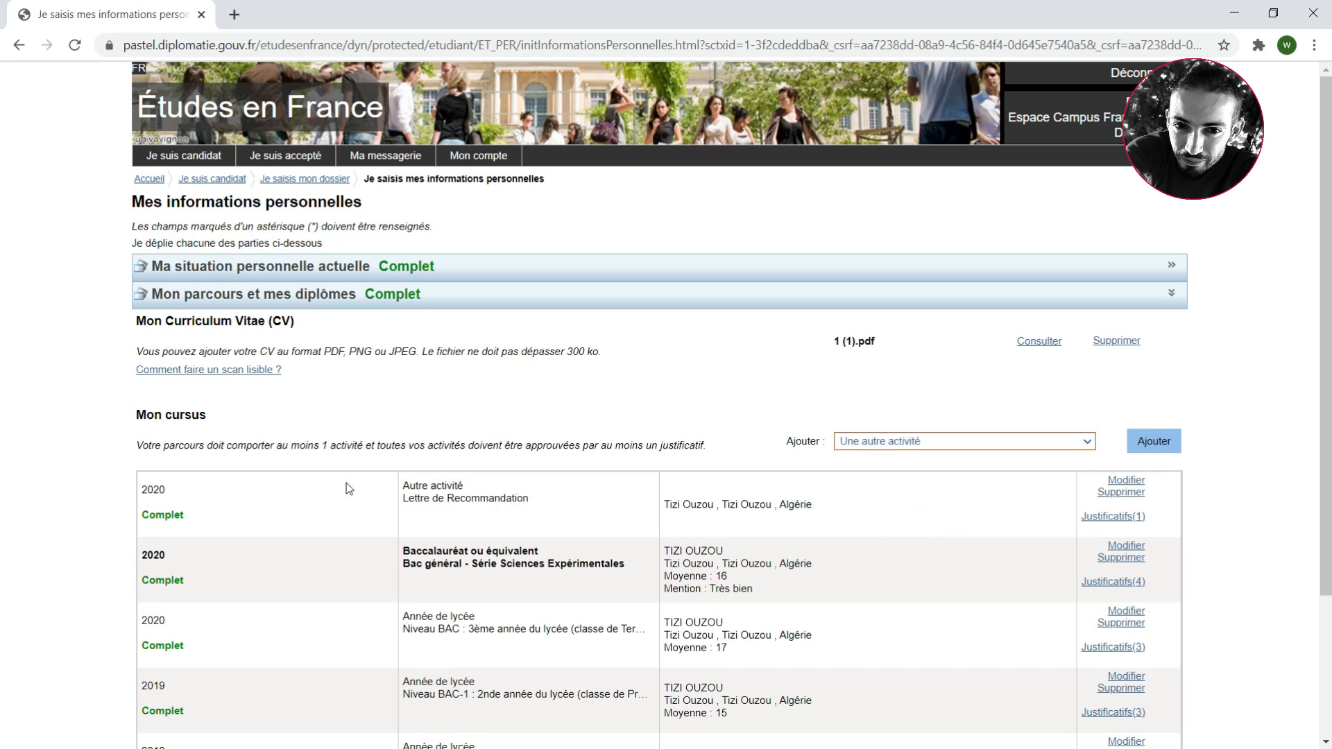
pyautogui.click(1141, 429)
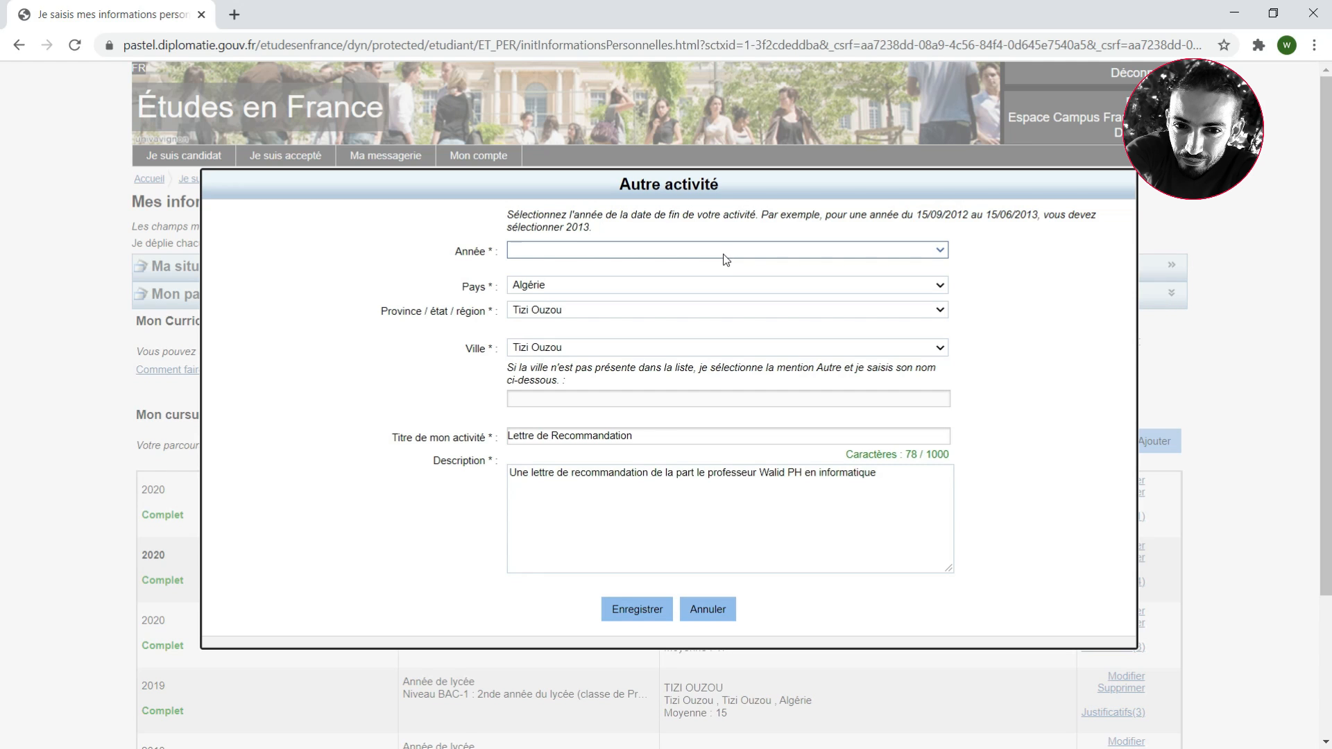
# Set the new activity's year to 2019 and replace its title with "Cours de Langue Anglaise"
pyautogui.click(725, 251)
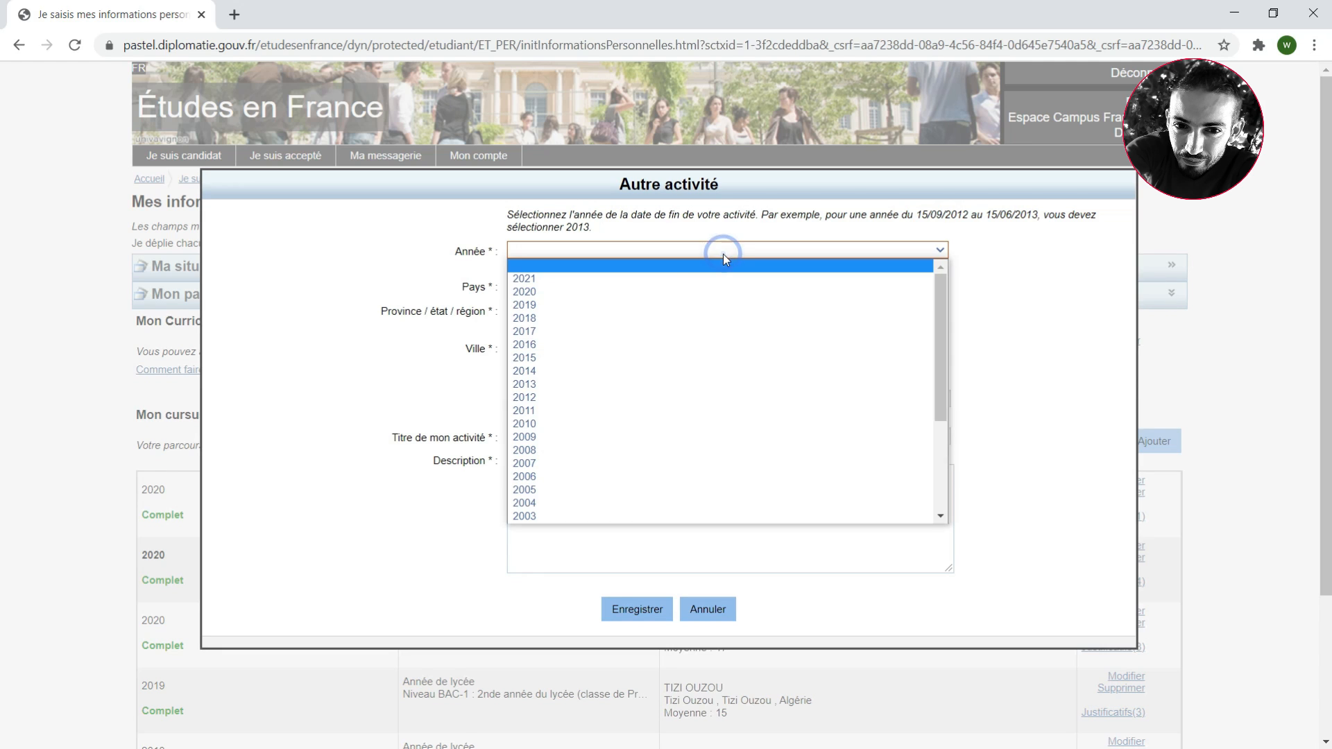
pyautogui.click(575, 305)
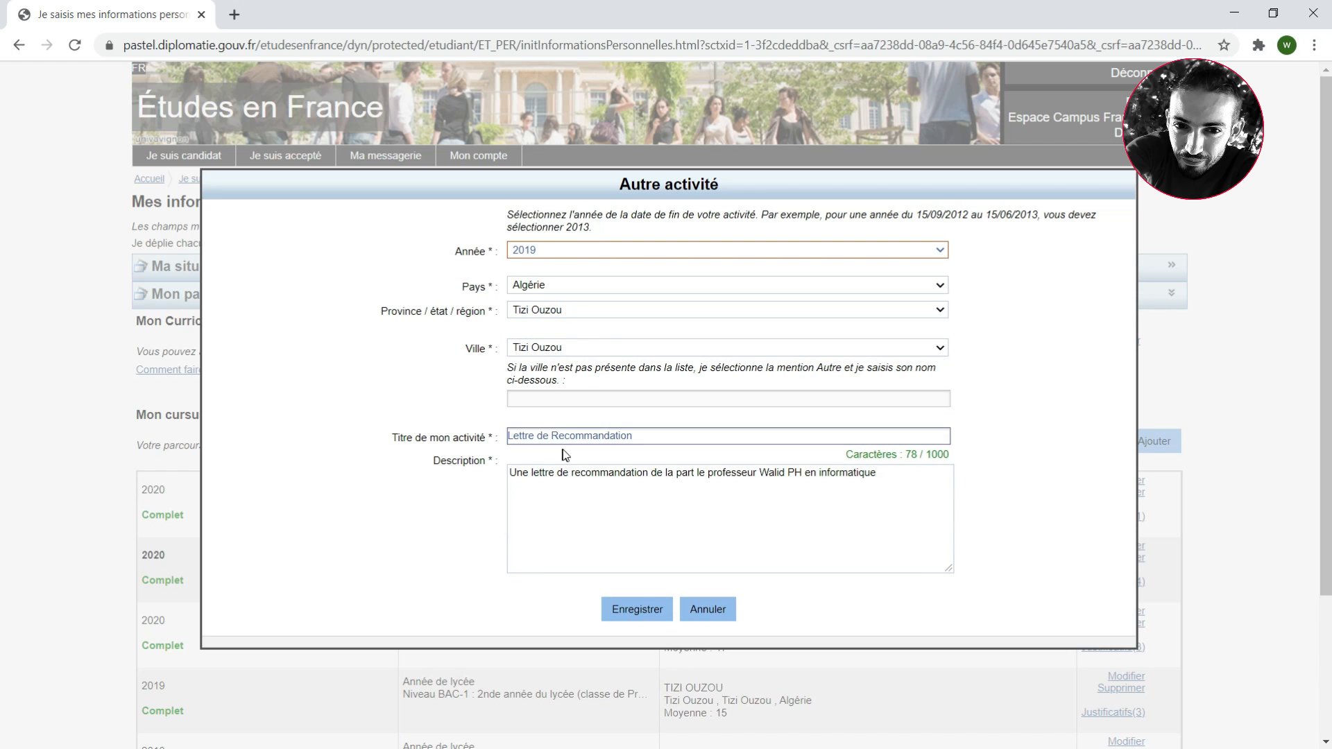
pyautogui.moveTo(668, 437); pyautogui.dragTo(383, 425)
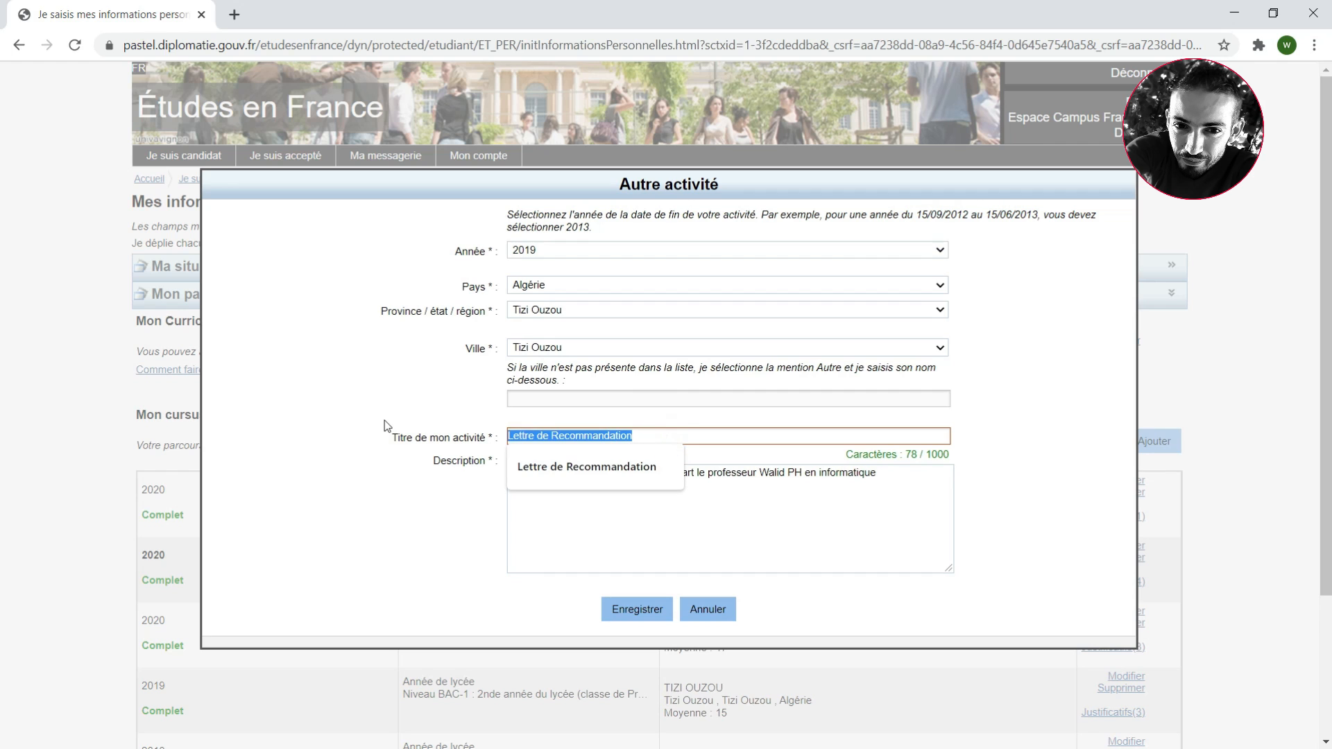
pyautogui.press('BackSpace')
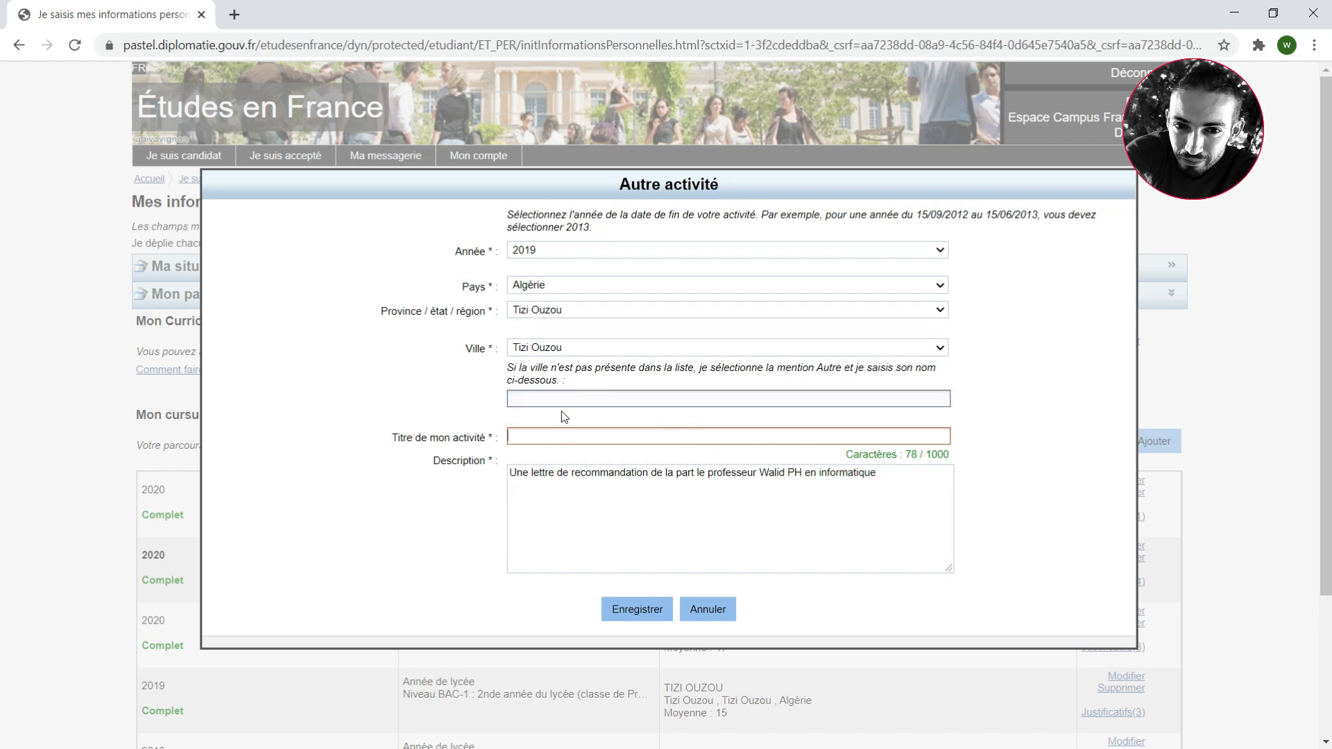
pyautogui.click(562, 436)
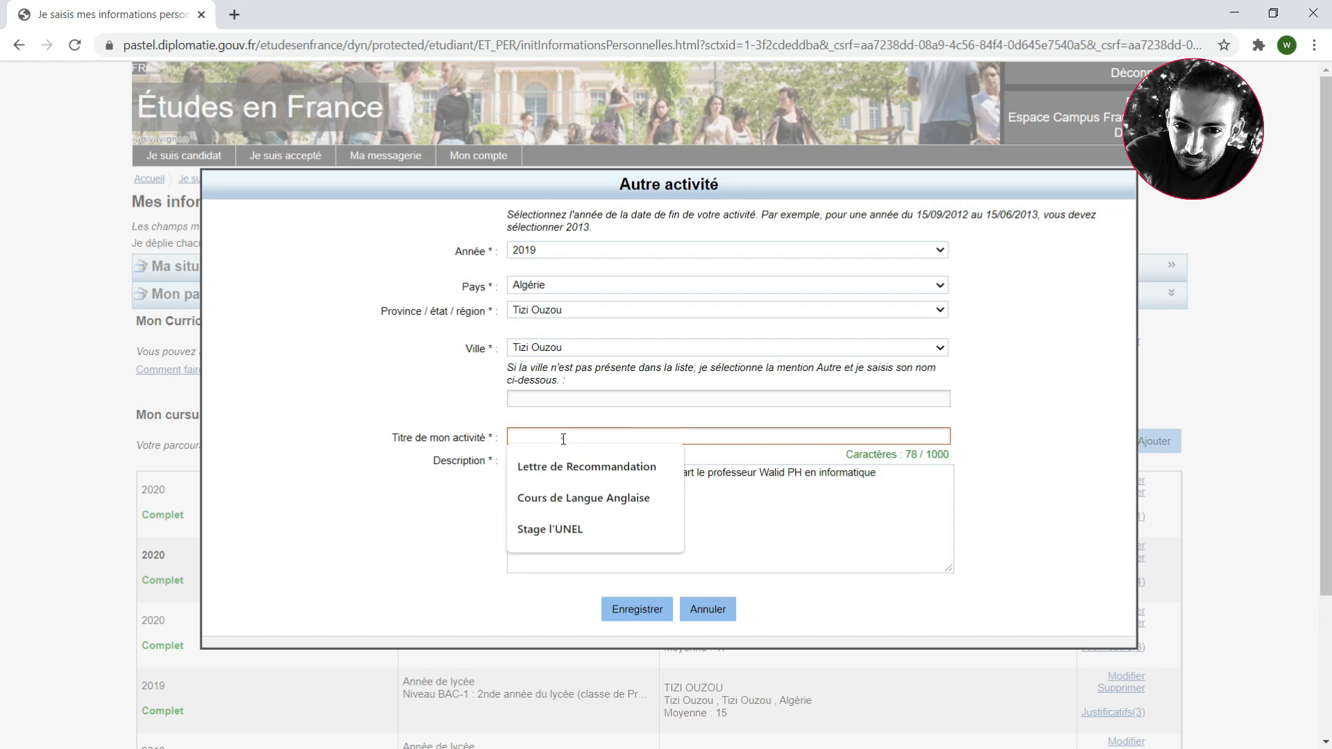
pyautogui.click(579, 501)
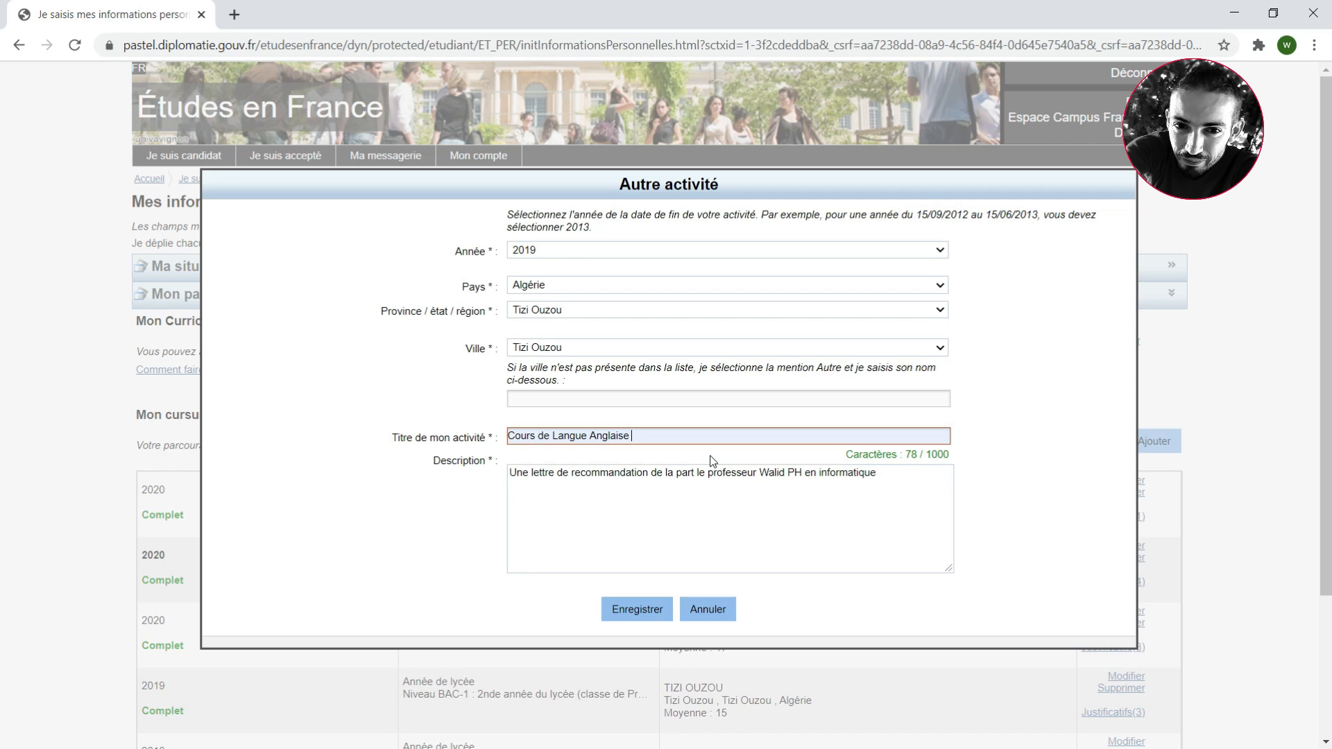
# Replace the description with "j'ai suivie les cours de langue Anglaise pour une durée de 9 mois de A1 - B2" and save the entry
pyautogui.click(667, 464)
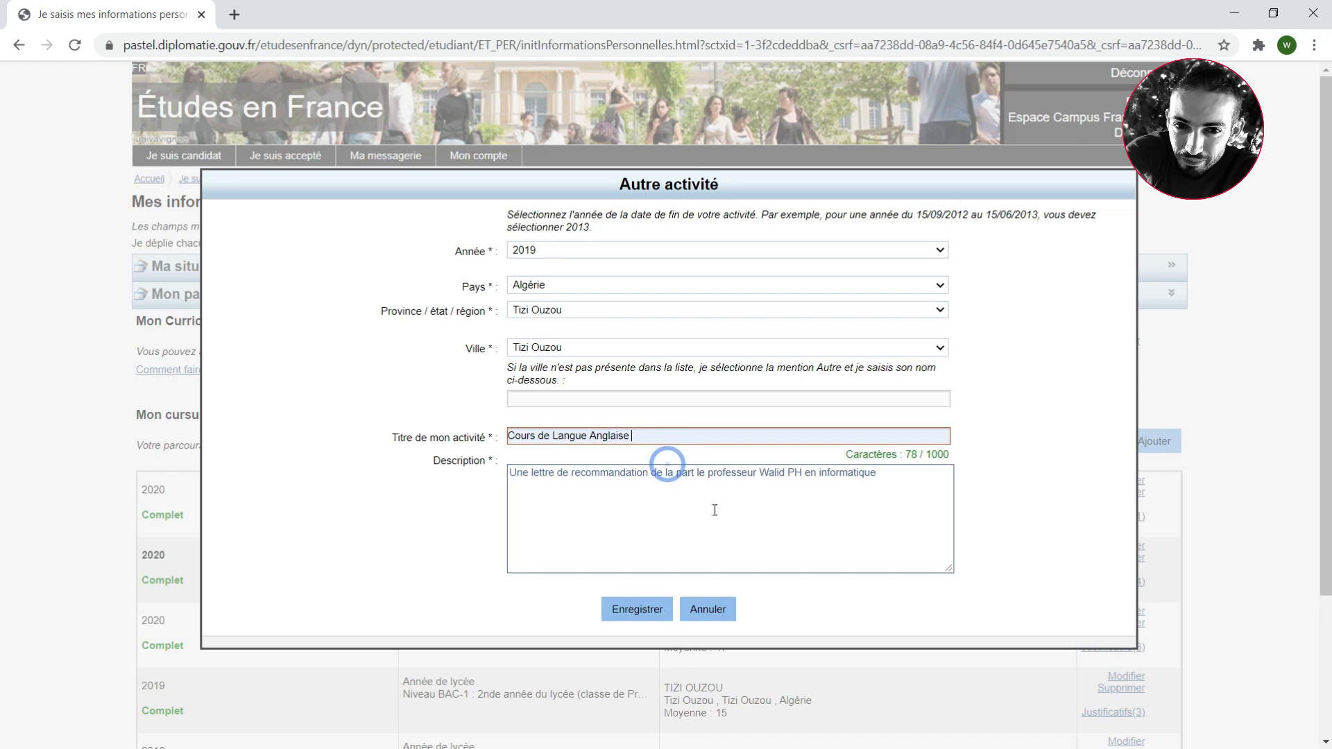
pyautogui.moveTo(920, 474); pyautogui.dragTo(470, 473)
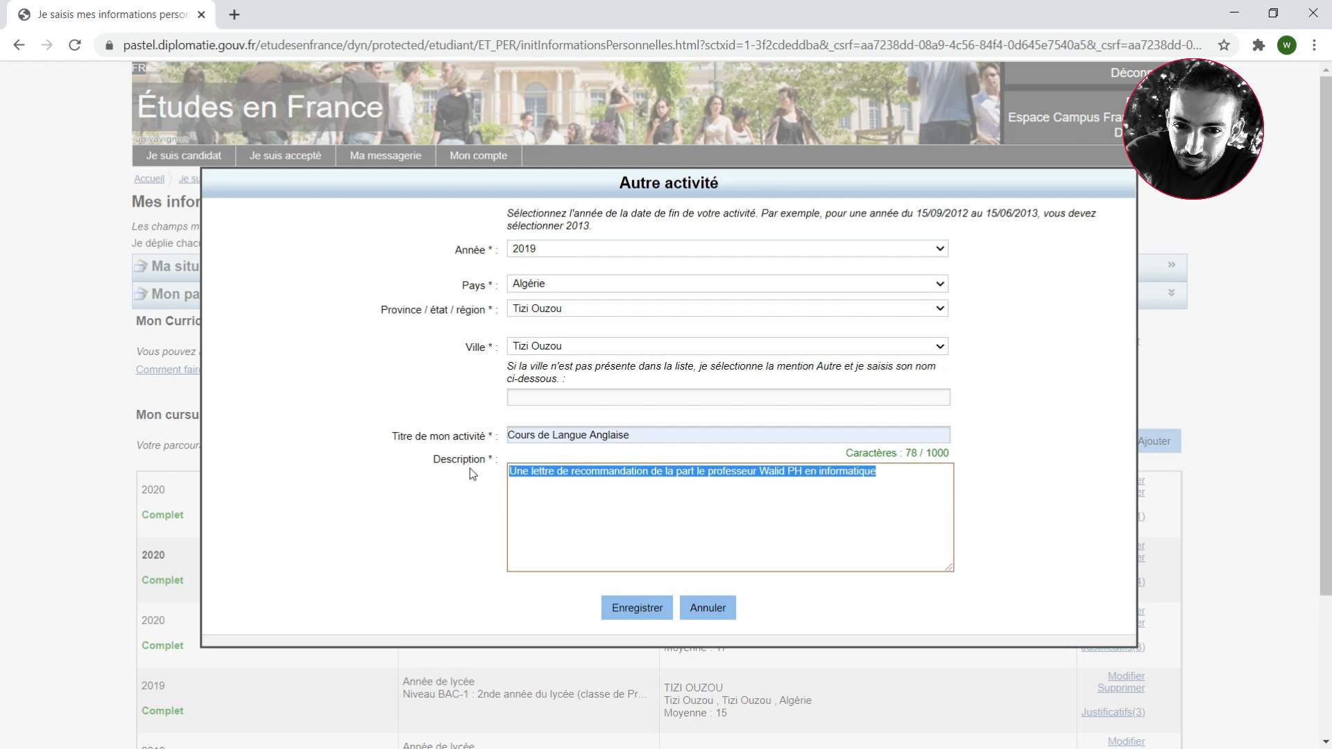
pyautogui.write("j'a")
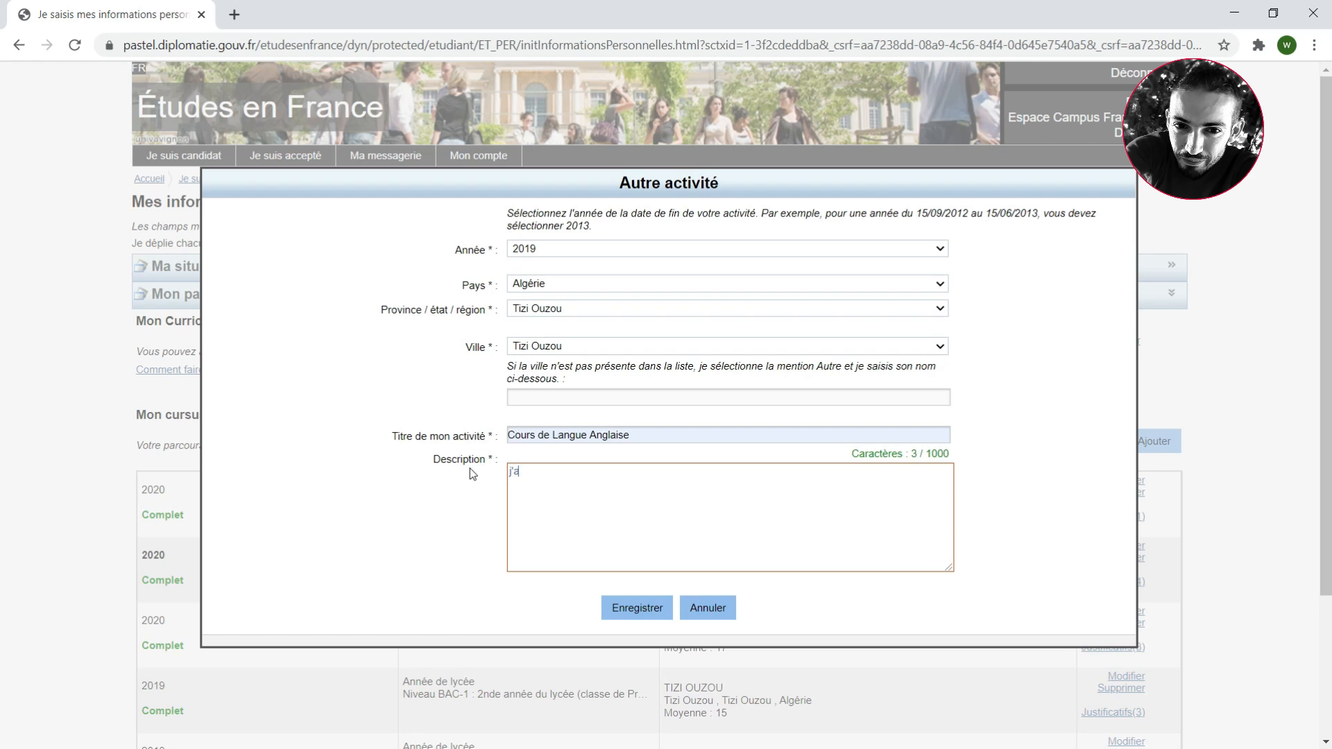
pyautogui.write('i suivie ')
pyautogui.write('les cours de ')
pyautogui.write('lanuge')
pyautogui.press('BackSpace')
pyautogui.press('BackSpace')
pyautogui.press('BackSpace')
pyautogui.press('BackSpace')
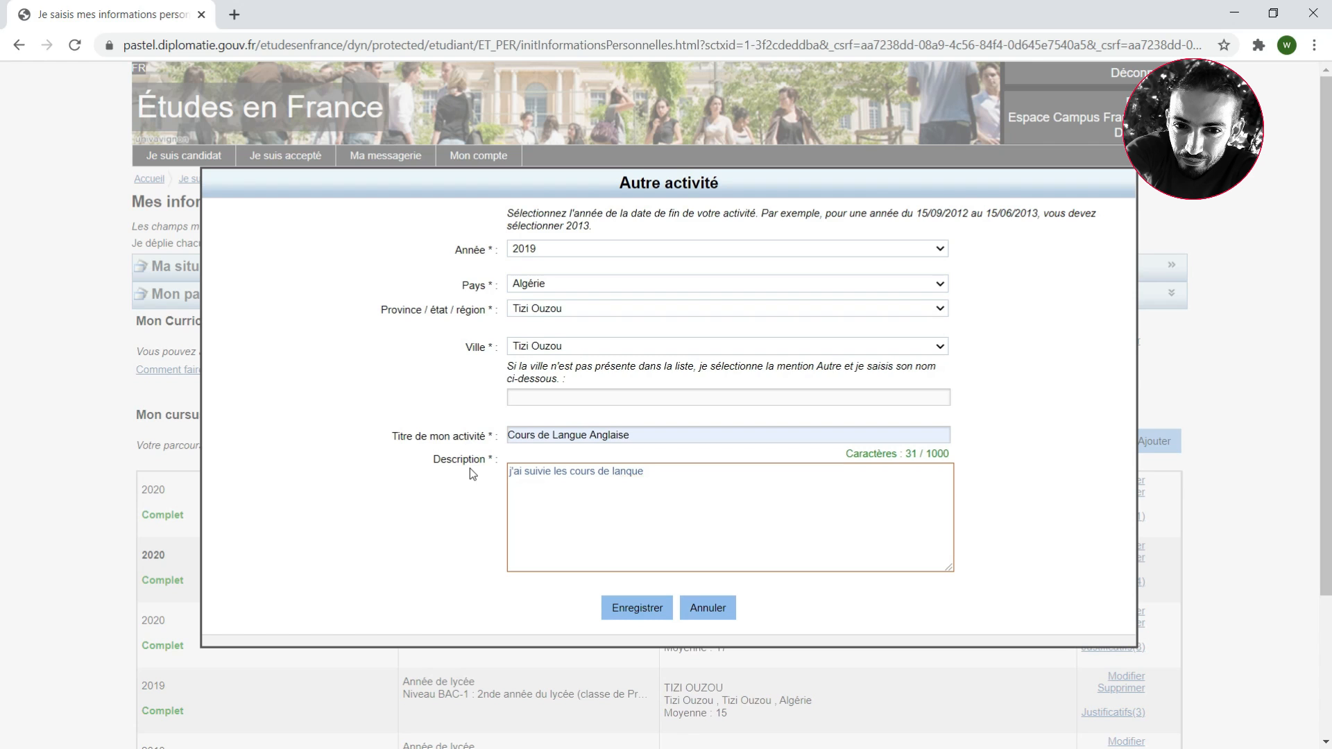
pyautogui.write('gue Anglaise pour une durée de 9 mois')
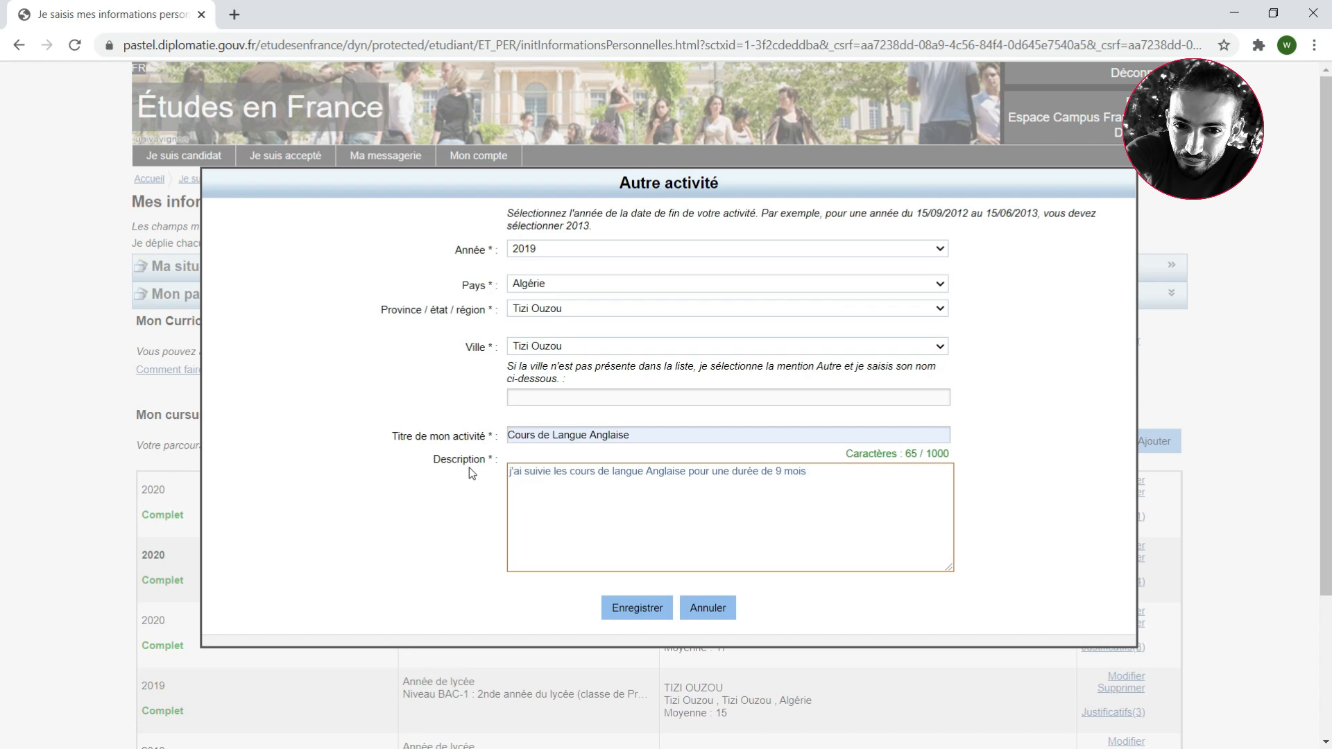
pyautogui.write(' de A1 - B2')
pyautogui.click(629, 604)
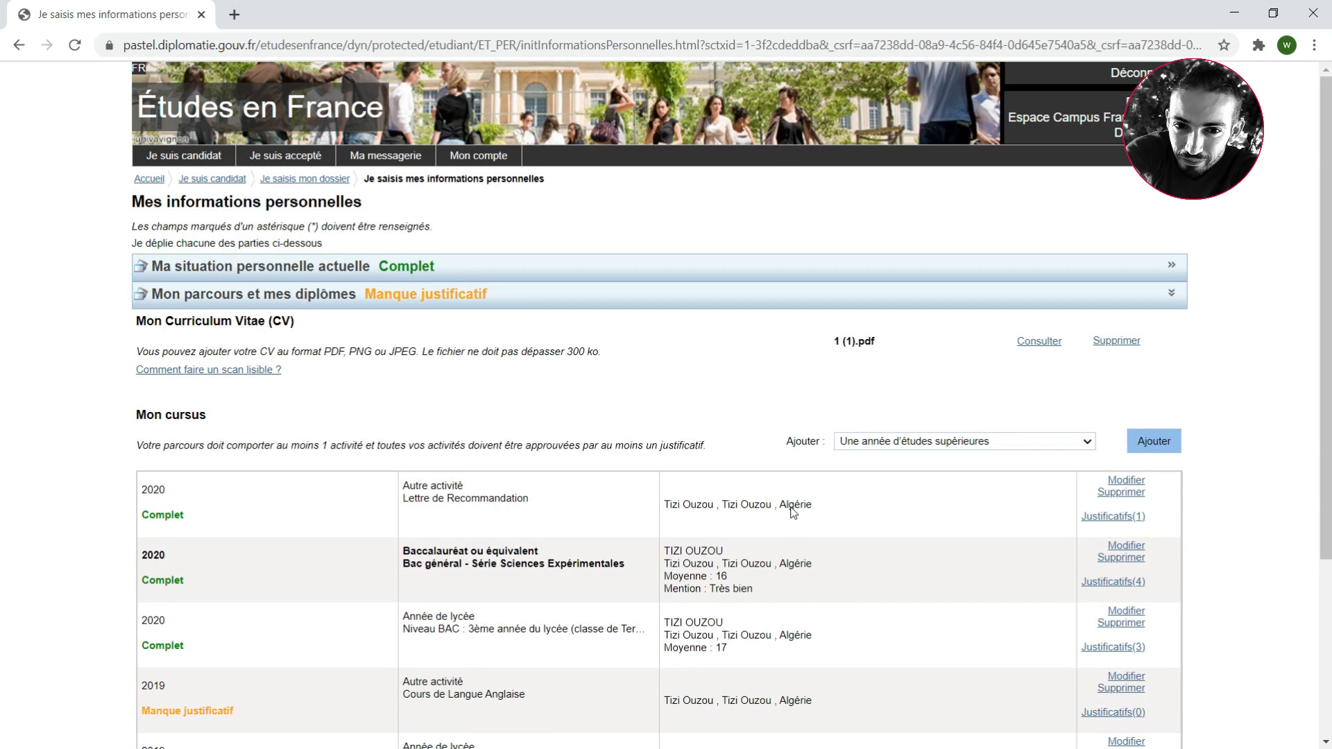
# Attach Question3.pdf as the supporting document for the "Cours de Langue Anglaise" activity, and collapse the "Mon parcours et mes diplômes" section
pyautogui.scroll(-4, 785, 512)
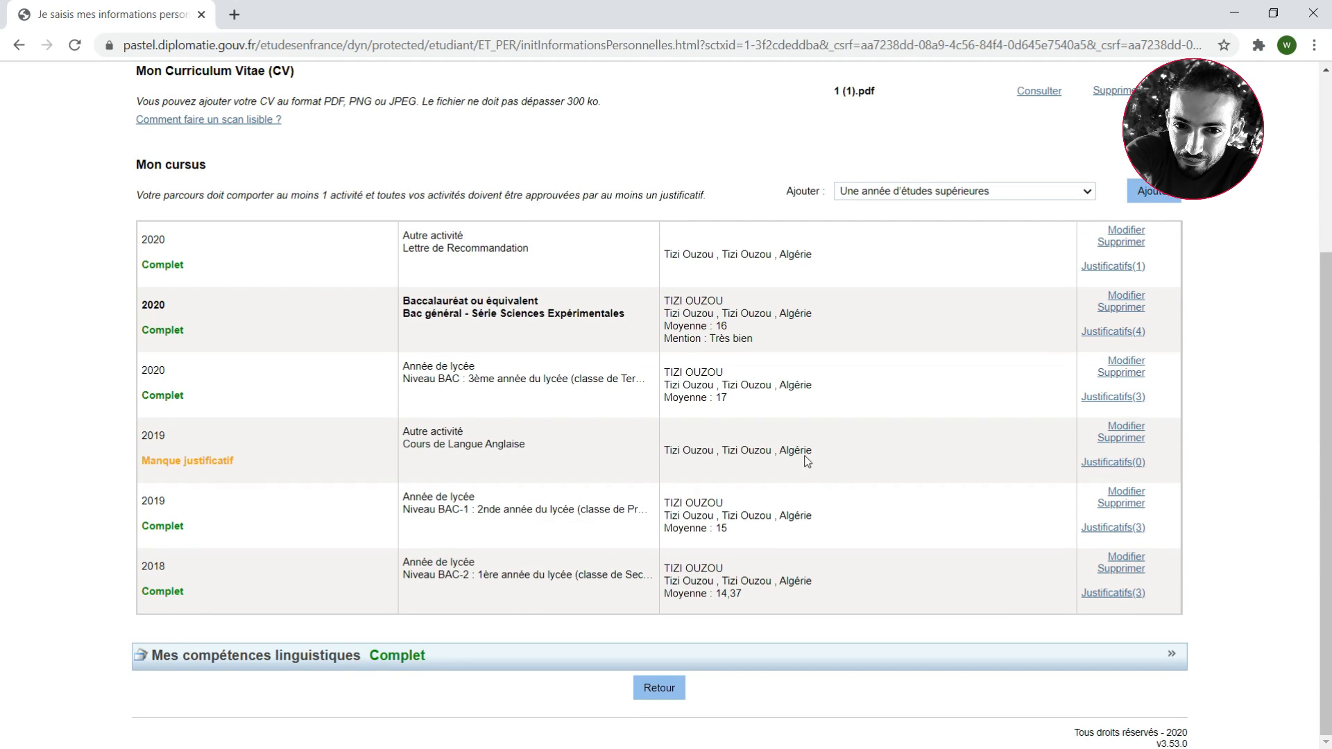
pyautogui.click(1110, 462)
pyautogui.click(854, 425)
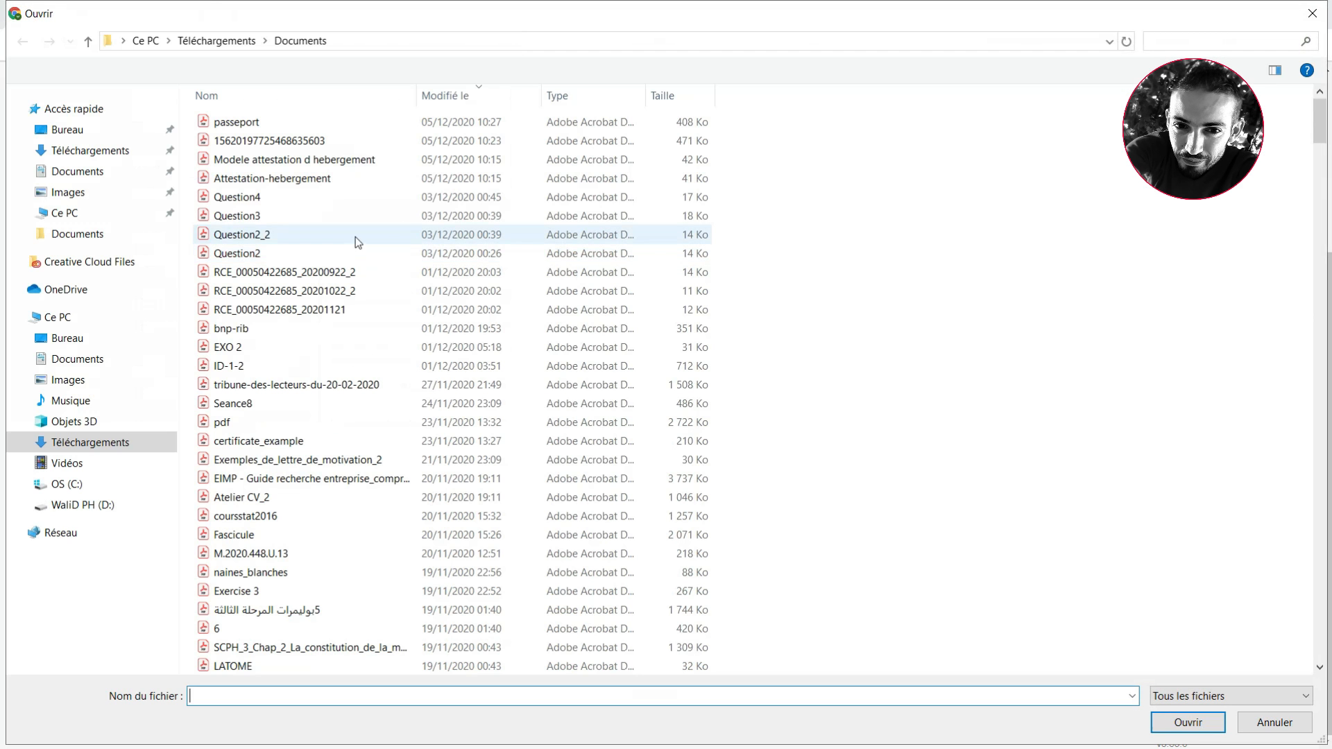
pyautogui.click(256, 217)
pyautogui.click(1188, 722)
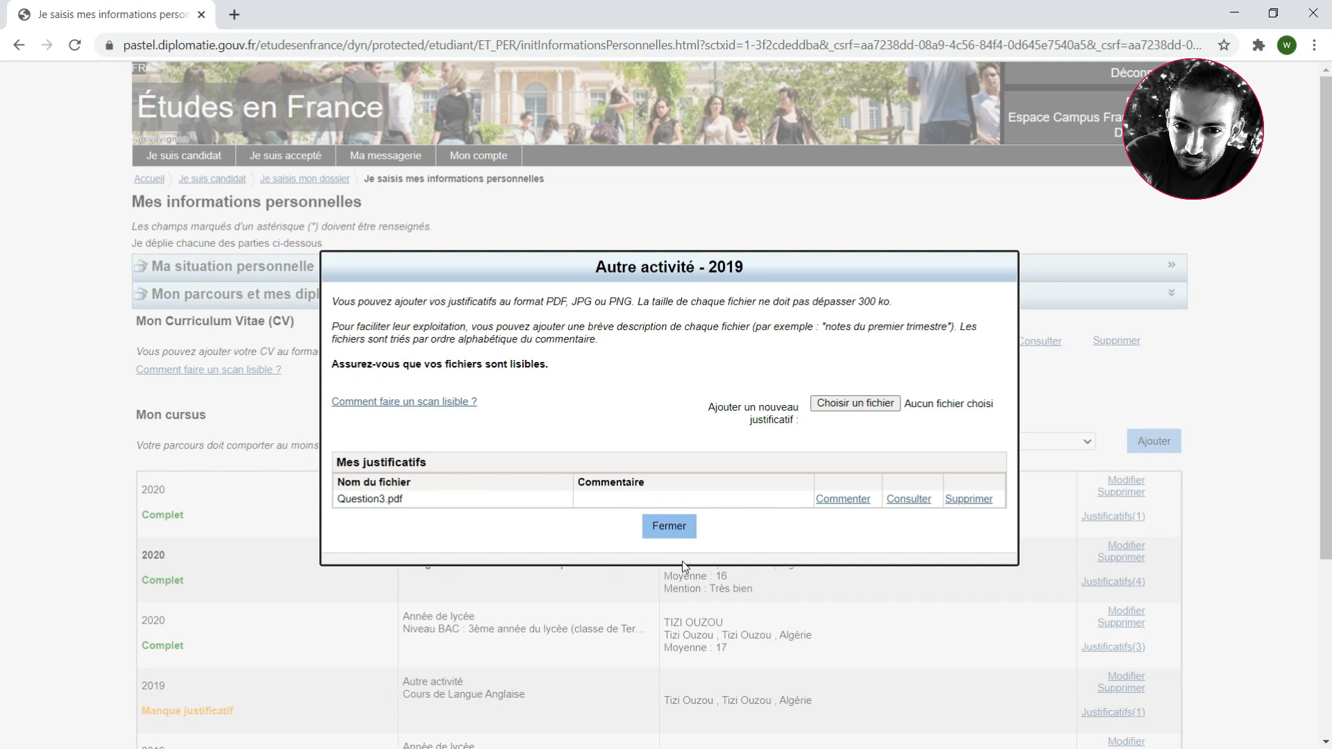
pyautogui.click(672, 534)
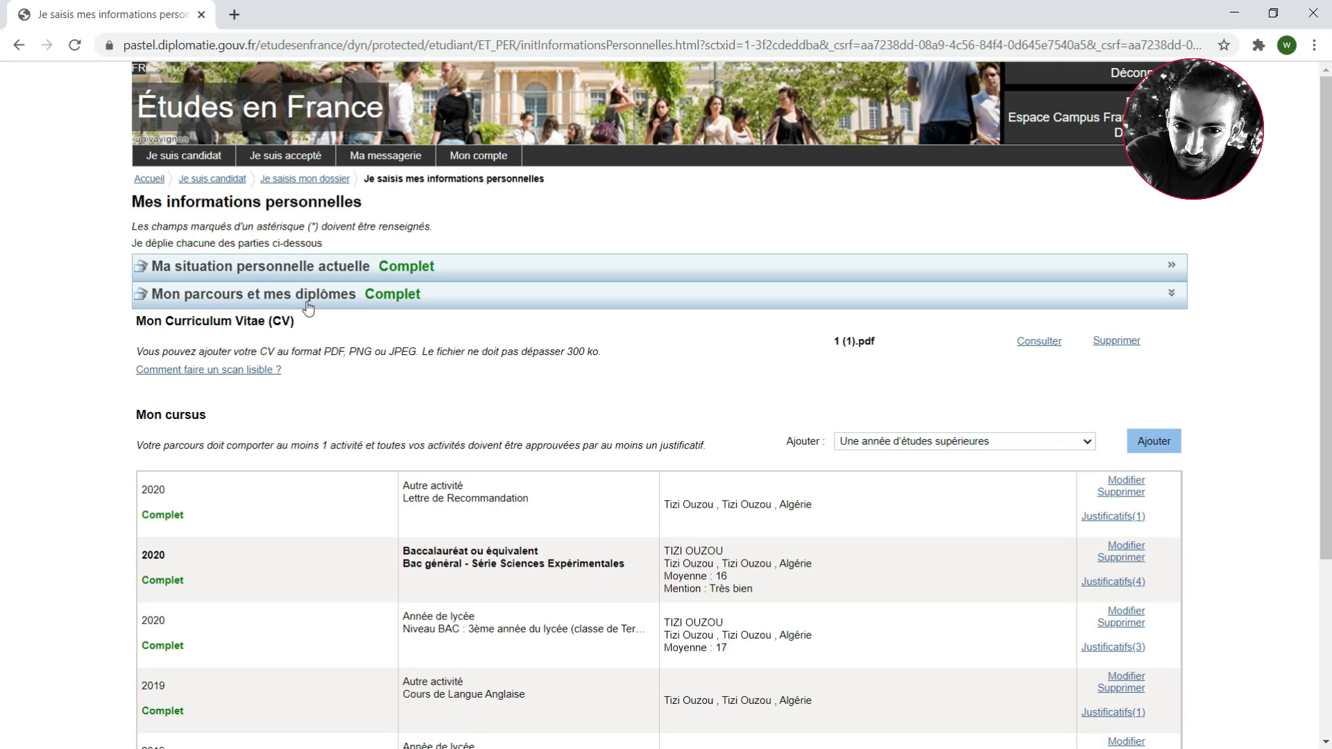
pyautogui.click(299, 299)
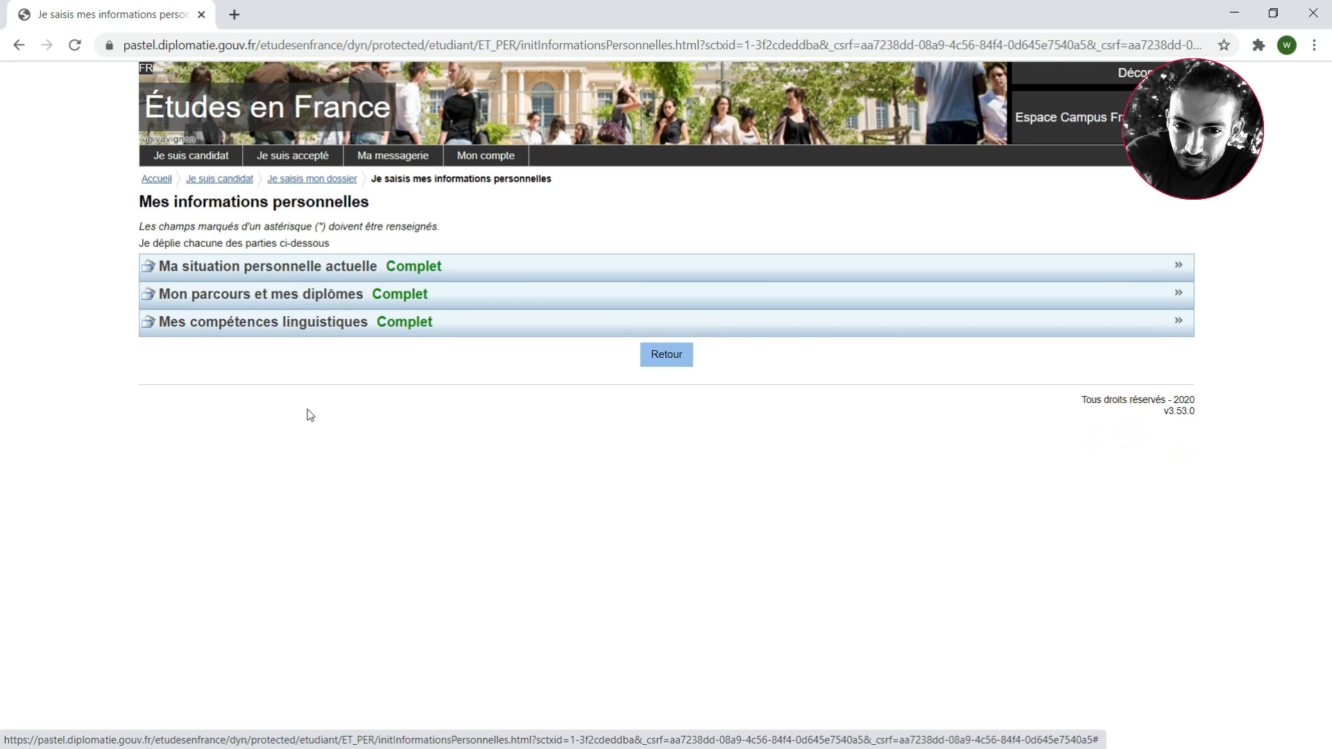